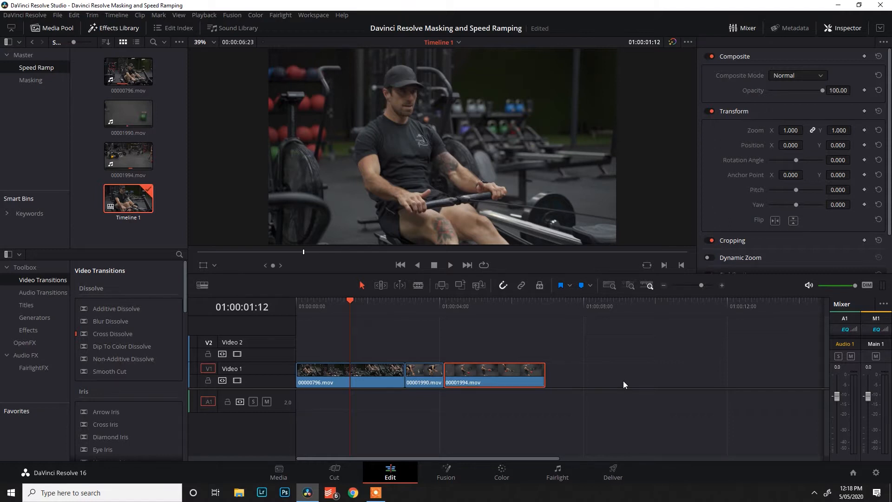
Scrub through and play back the three-clip timeline to review the footage, and return the playhead to about 01:00:01:06
click(568, 346)
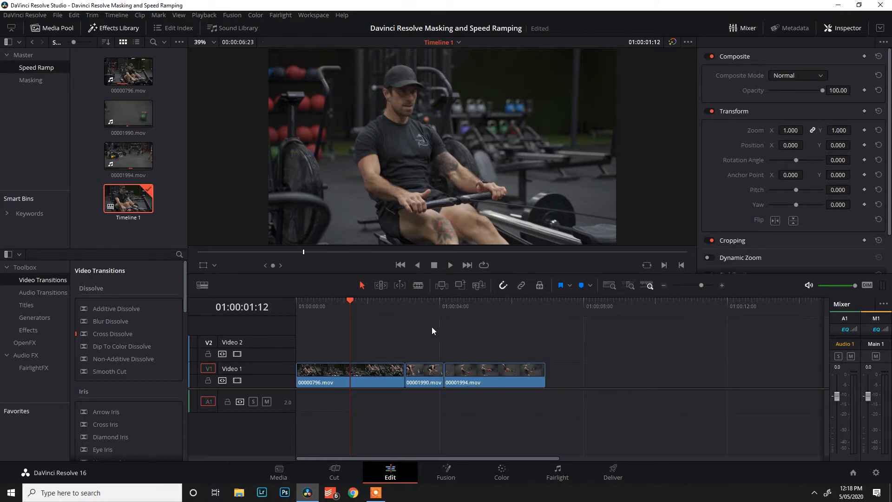
click(352, 301)
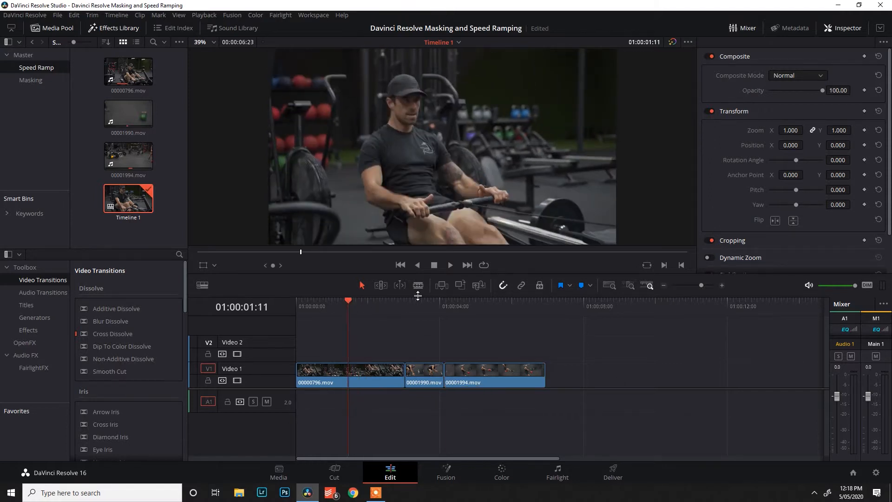
click(419, 302)
drag(419, 302, 358, 303)
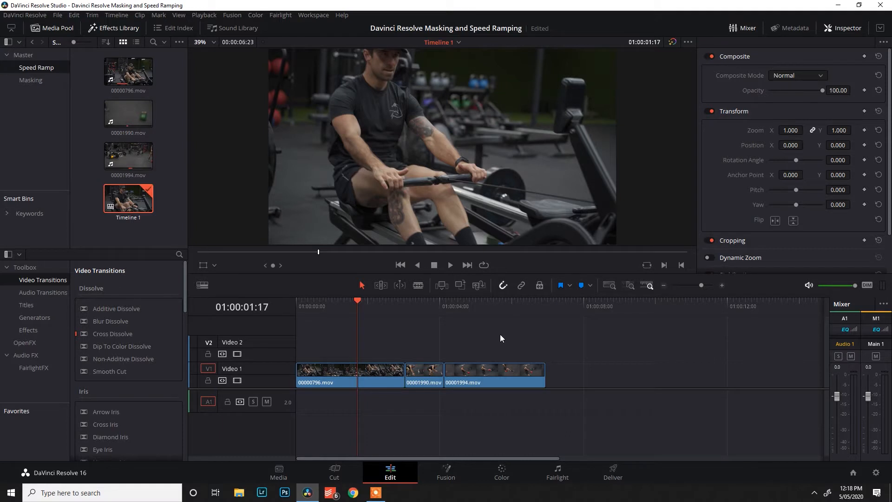
key(space)
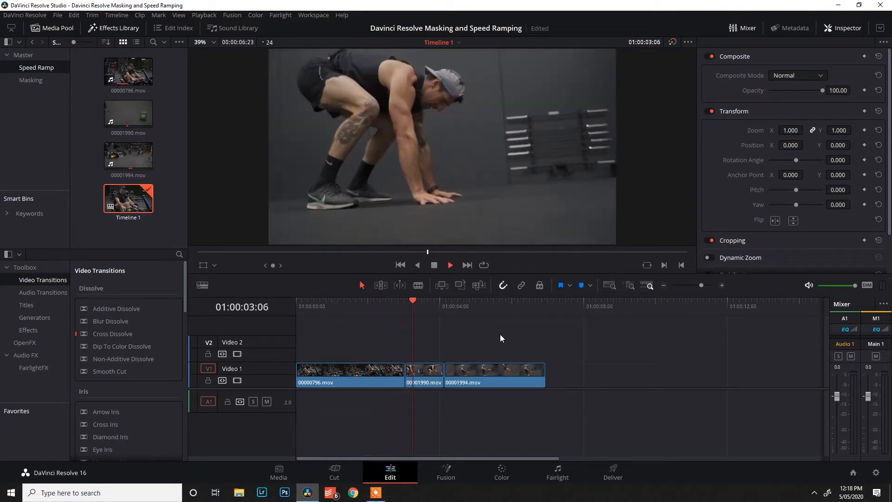
key(space)
click(341, 311)
Move clips 00001990.mov and 00001994.mov together along Video 1 to start just before 01:00:06:00, leaving a gap after 00000796.mov
drag(546, 333, 597, 376)
scroll(467, 383, down, 3)
scroll(464, 350, up, 5)
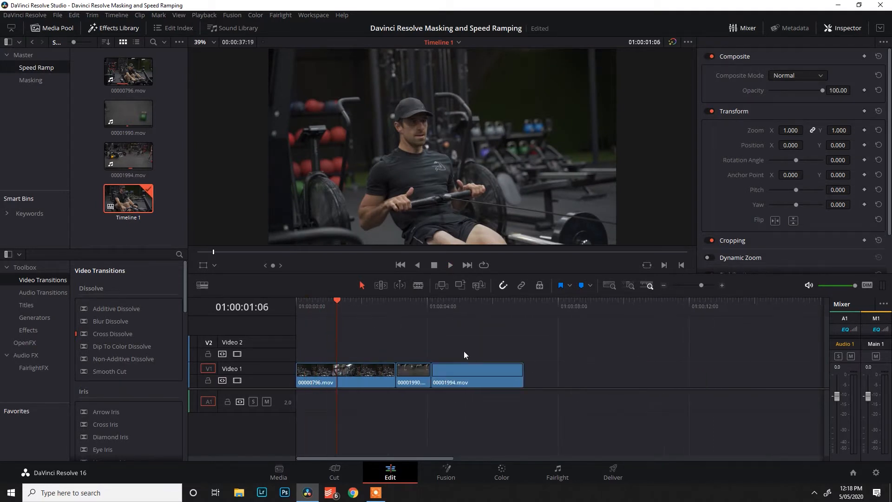
drag(567, 347, 429, 384)
drag(497, 382, 605, 382)
click(460, 337)
Show the Retime Controls on clip 00000796.mov
click(398, 382)
scroll(452, 378, up, 2)
scroll(418, 379, down, 1)
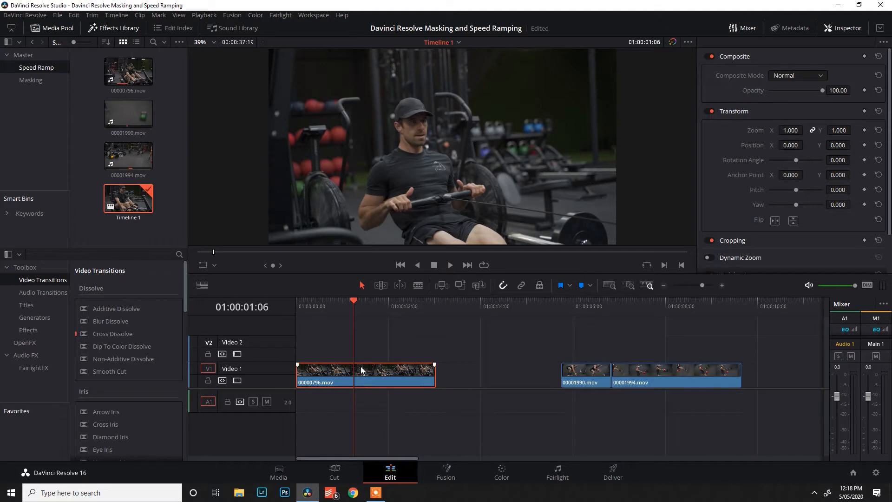
right_click(368, 376)
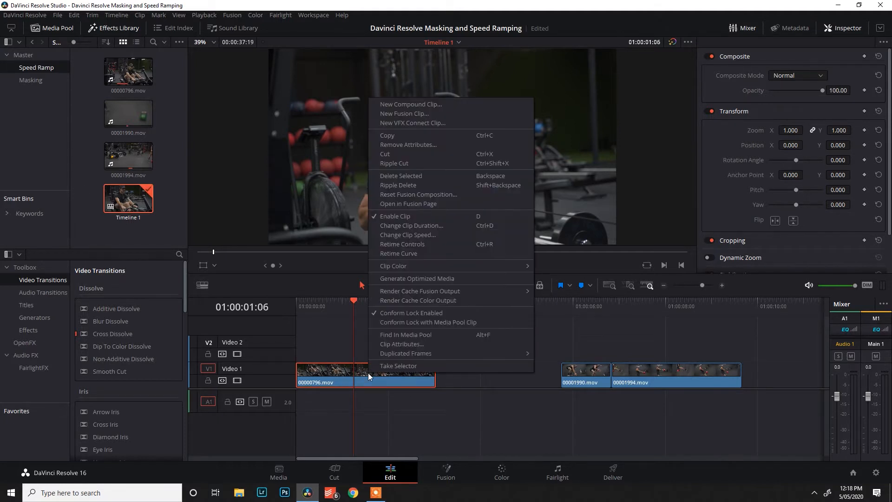
click(505, 247)
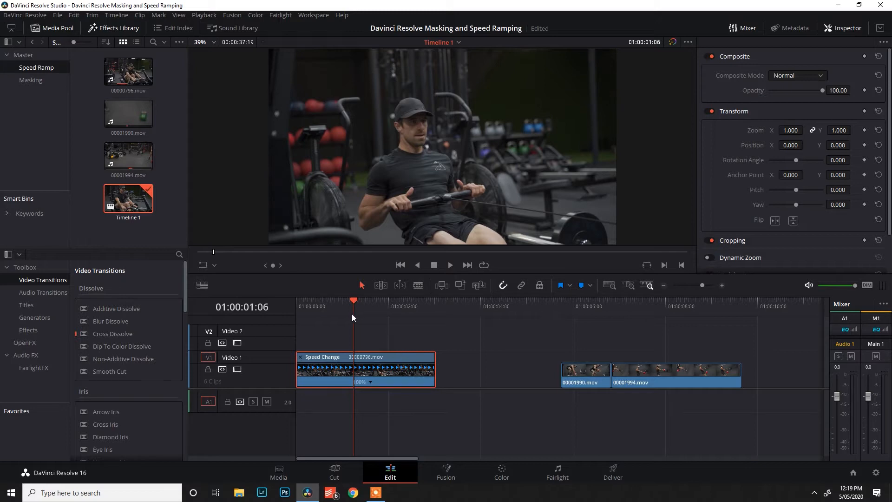
Add a speed point to 00000796.mov at 01:00:01:12, where the rower has pulled back
mouse_move(354, 303)
mouse_down()
mouse_move(335, 303)
mouse_move(363, 313)
mouse_move(333, 311)
mouse_move(386, 313)
mouse_move(325, 311)
mouse_move(364, 315)
mouse_up()
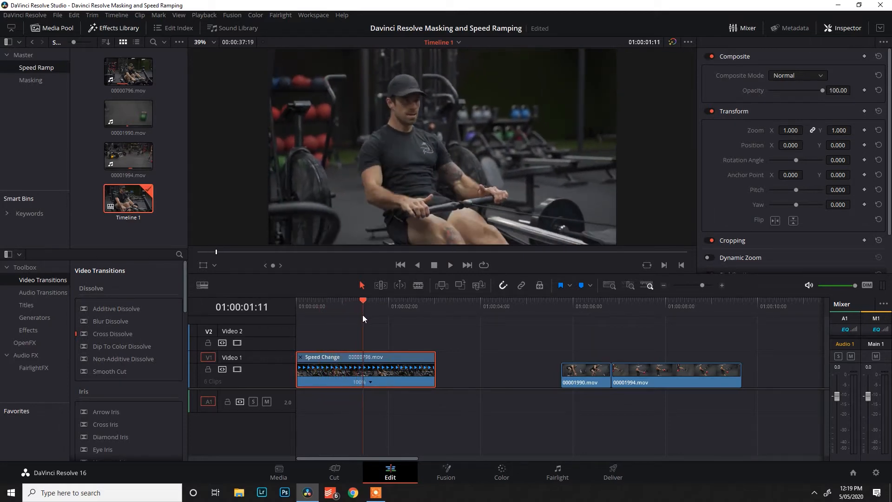
click(371, 382)
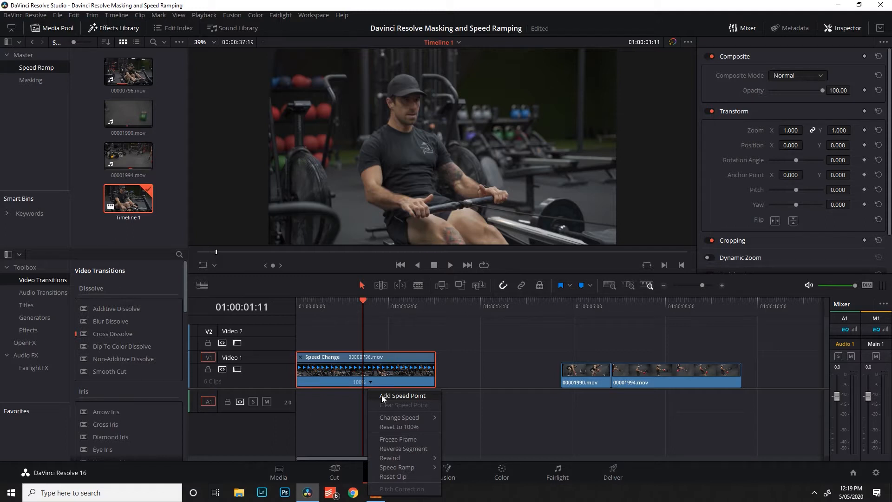
drag(409, 308, 367, 314)
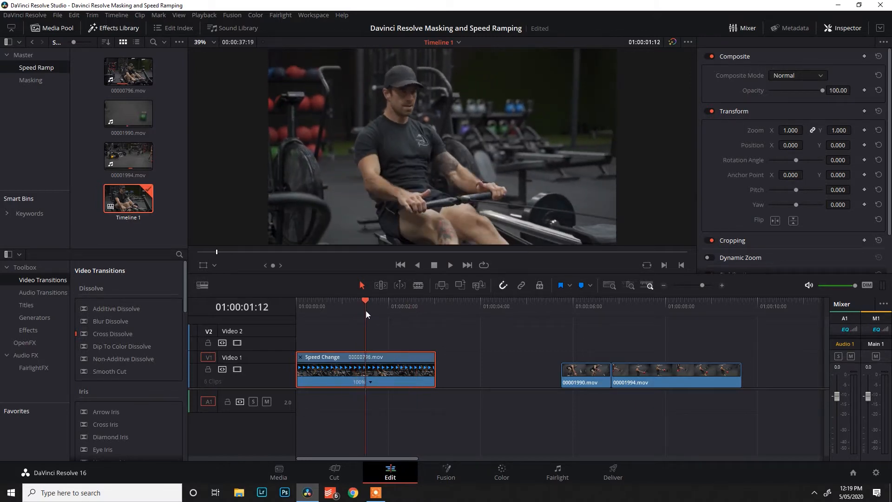
click(371, 383)
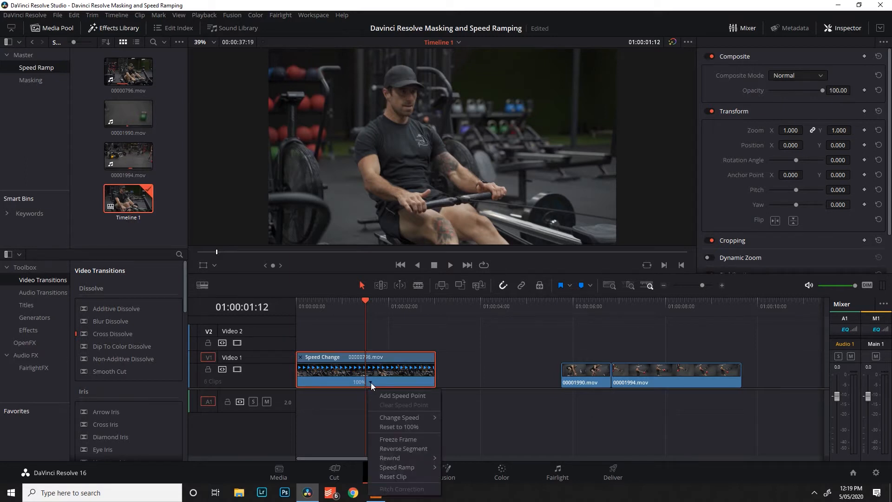
click(409, 396)
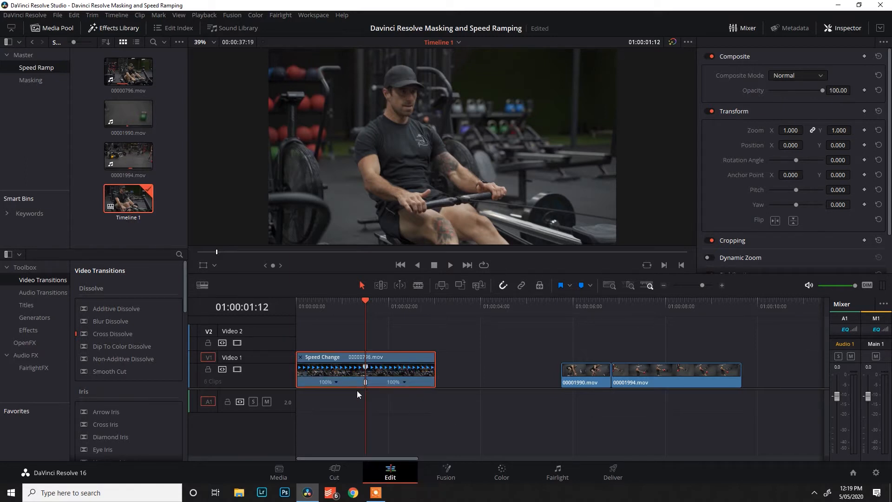
Try a 25% speed on the segment after the speed point, and undo the speed change
mouse_move(363, 300)
mouse_down()
mouse_move(395, 306)
mouse_move(355, 308)
mouse_move(366, 307)
mouse_up()
click(404, 383)
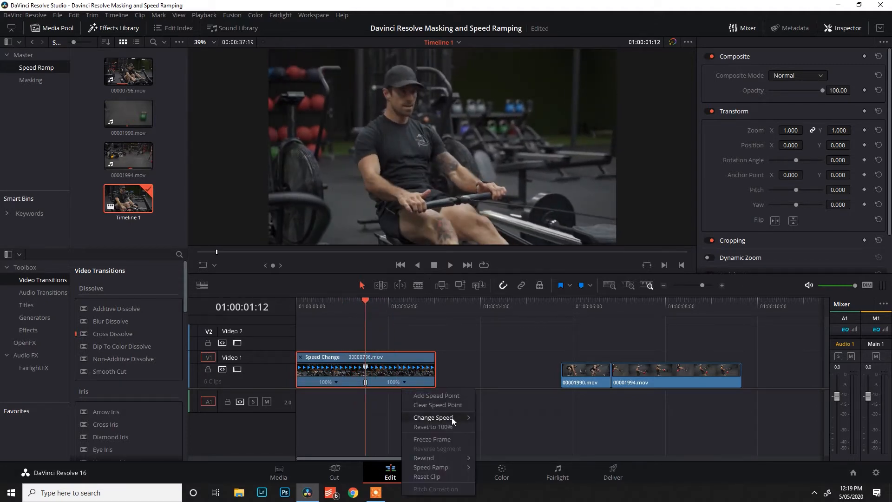
mouse_move(453, 416)
click(486, 414)
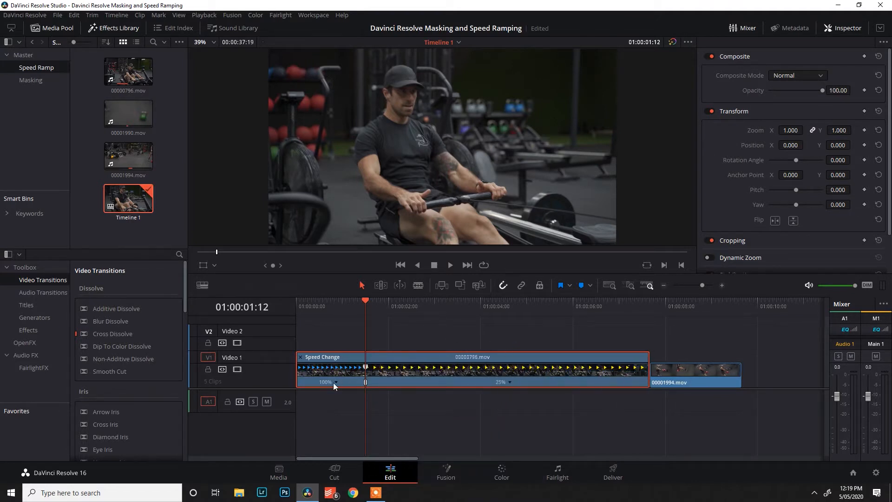
key(ctrl+z)
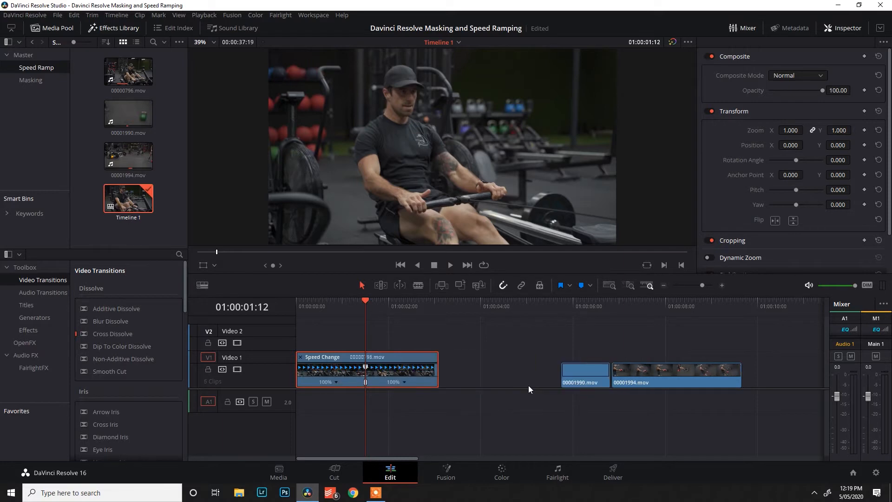
Move clips 00001990.mov and 00001994.mov further along Video 1 to about 01:00:08:00, widening the gap after the first clip
scroll(565, 348, down, 1)
drag(635, 337, 534, 381)
drag(615, 377, 704, 376)
click(491, 350)
scroll(431, 360, up, 2)
Add a second speed point to 00000796.mov at 01:00:02:12
drag(394, 307, 428, 303)
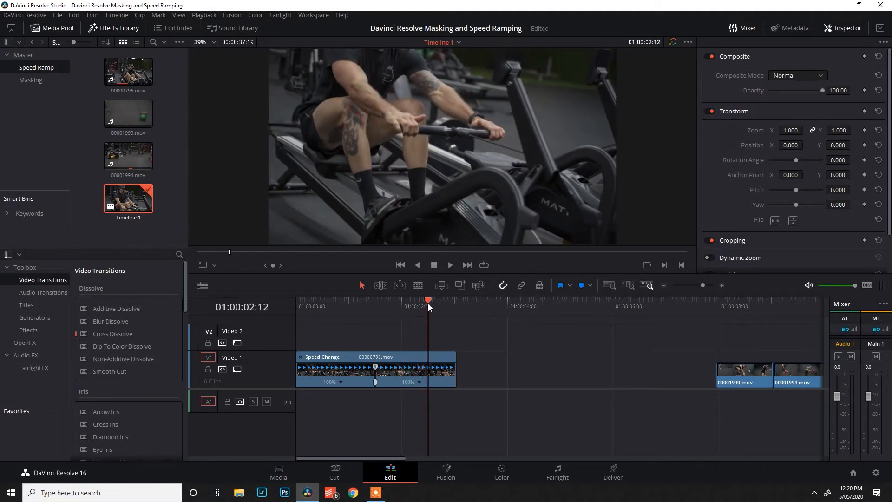
click(419, 382)
click(448, 395)
Set the speed of the segment between the two speed points to 25%
click(372, 310)
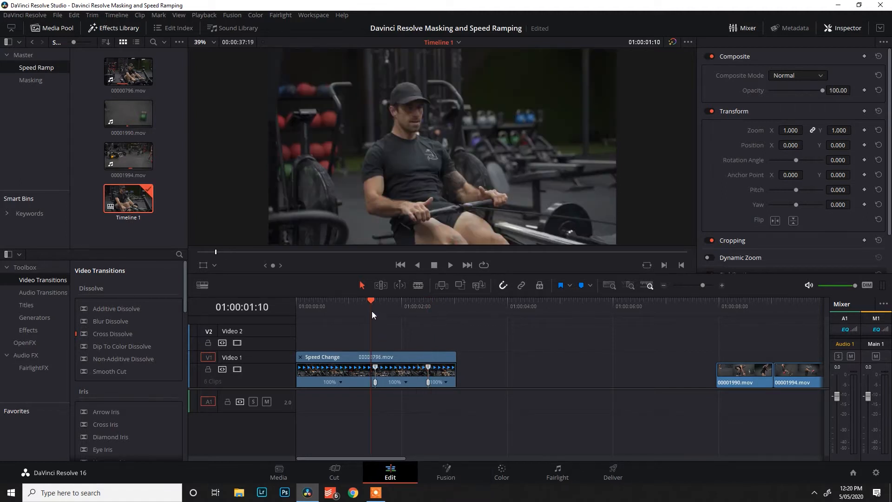
click(406, 382)
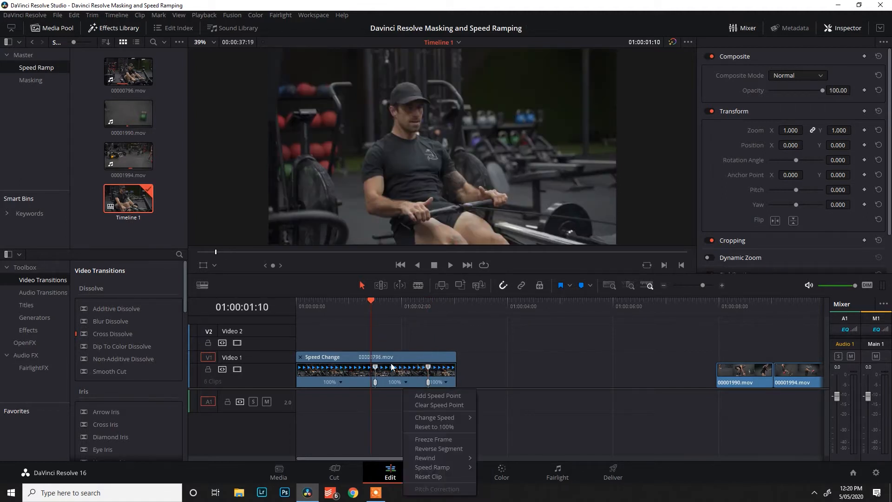
mouse_move(439, 413)
click(502, 422)
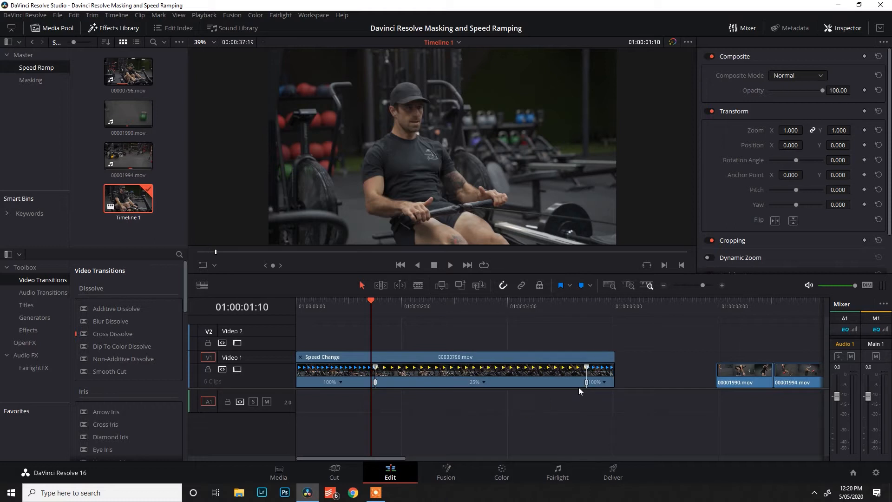
Play back the retimed clip several times to examine the transition from 100% into the slow-motion segment
click(340, 308)
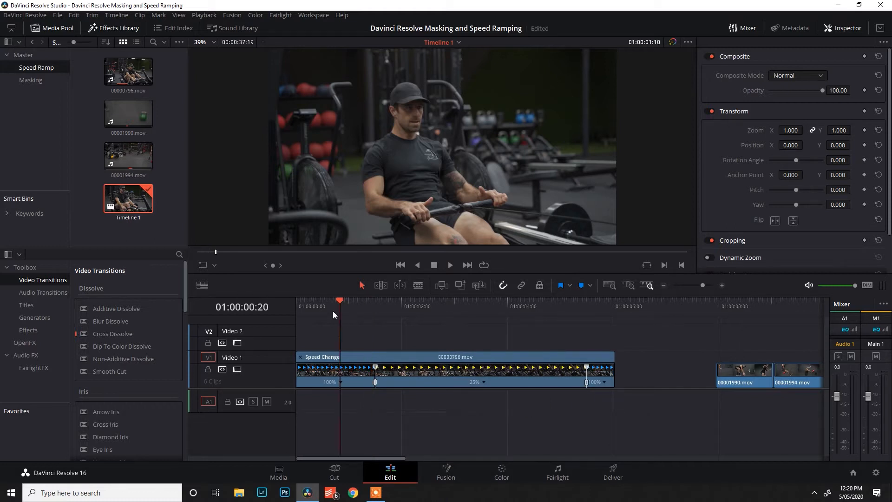
key(space)
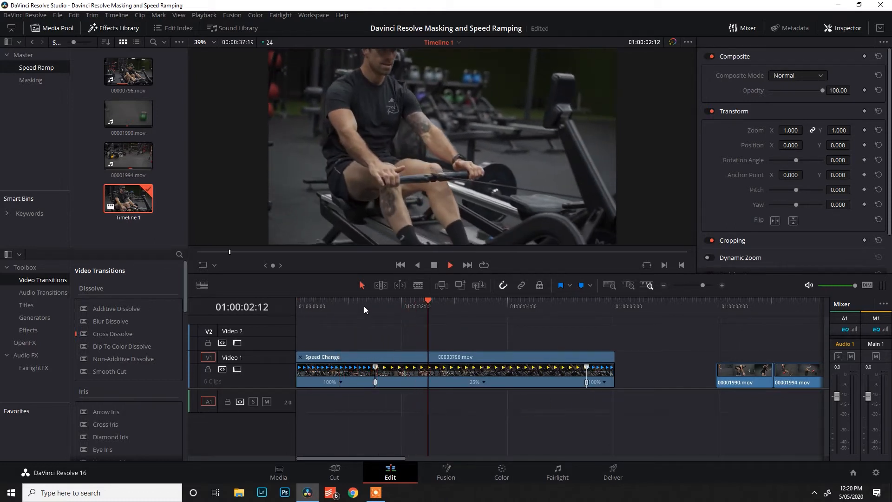
click(311, 306)
key(Home)
key(space)
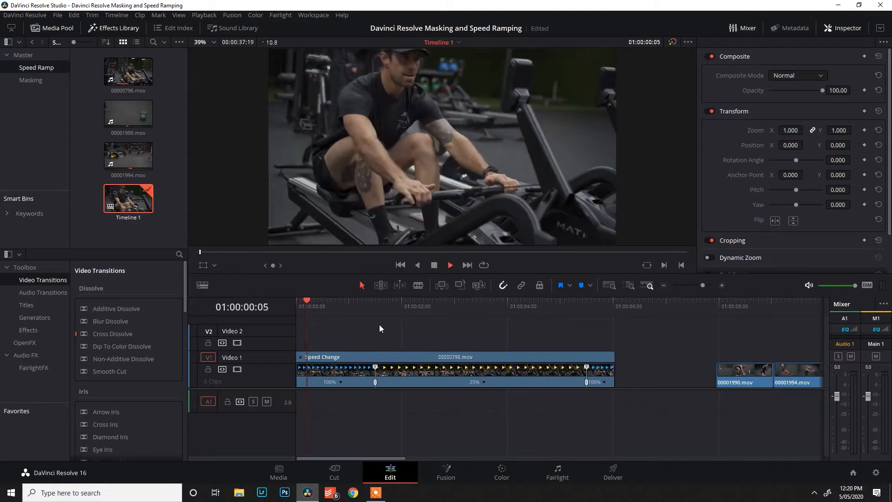
key(space)
key(Home)
key(space)
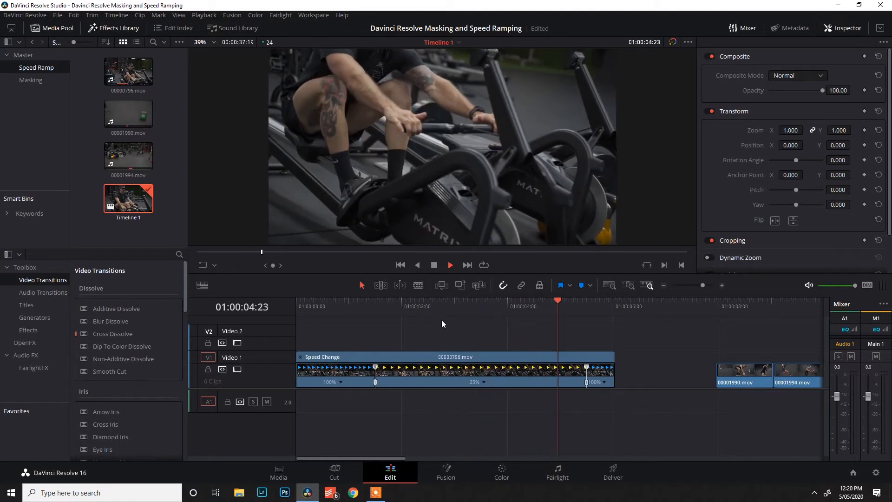
click(347, 306)
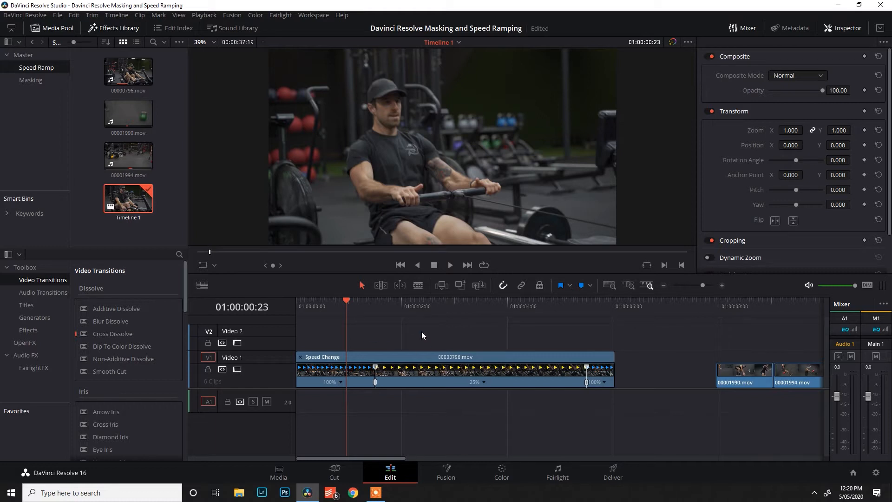
key(space)
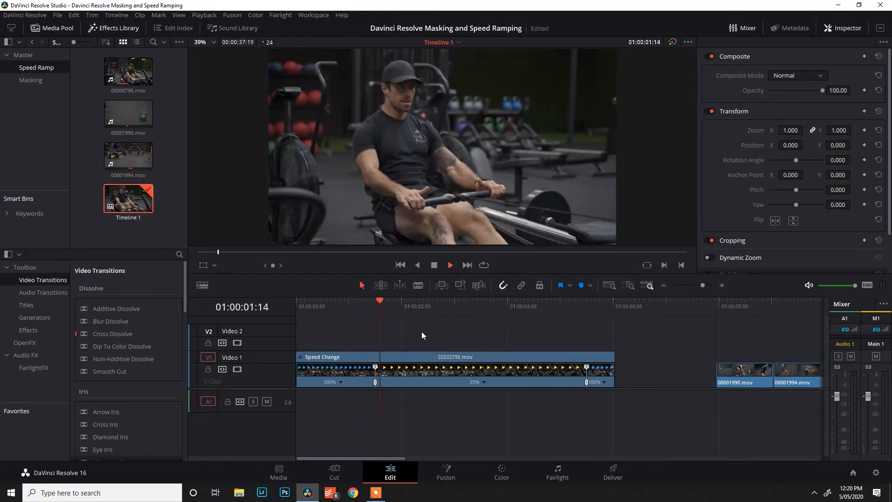
key(space)
click(359, 309)
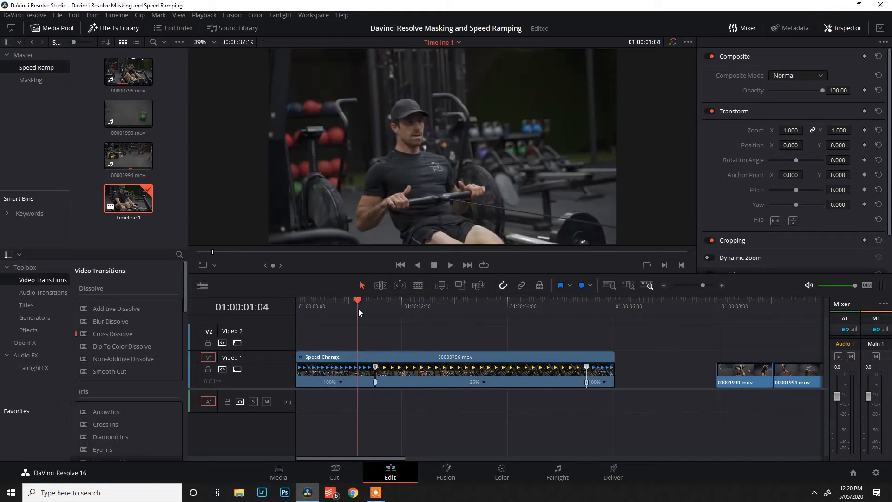
Show the Retime Curve for clip 00000796.mov
click(436, 371)
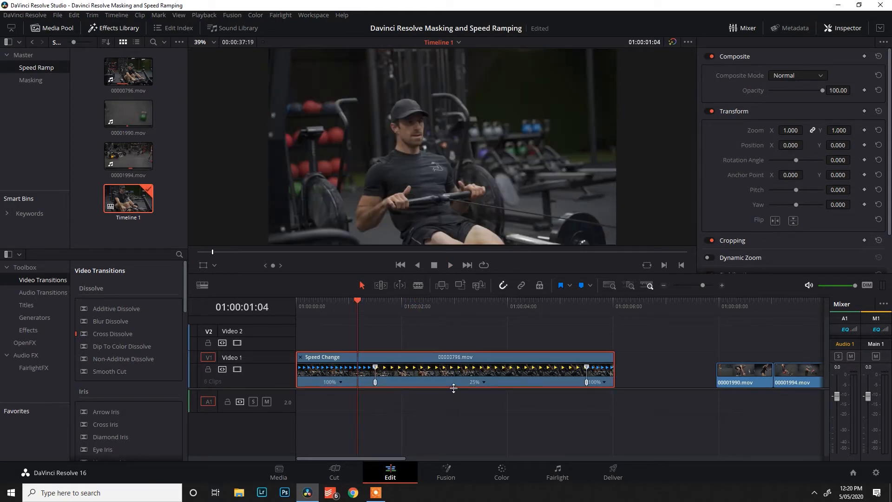
right_click(453, 359)
click(514, 250)
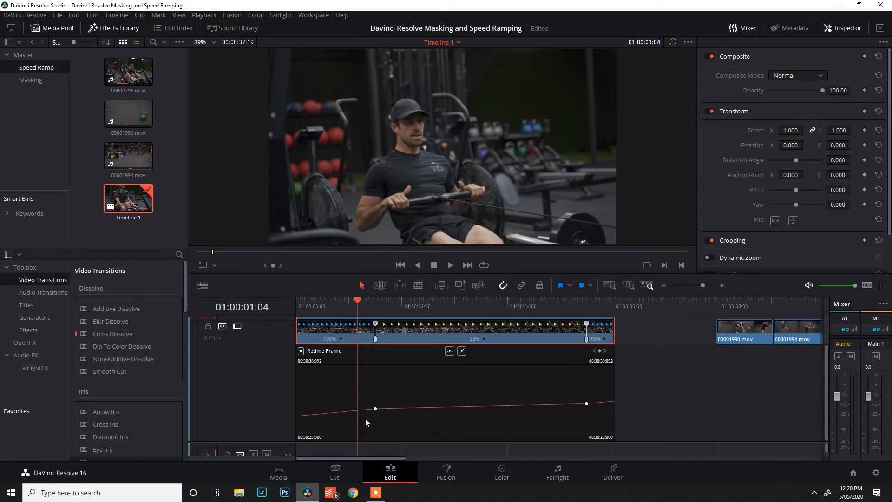
Convert the first speed point on the Retime Frame curve to a smooth Bezier point and shorten its handles around it
click(374, 409)
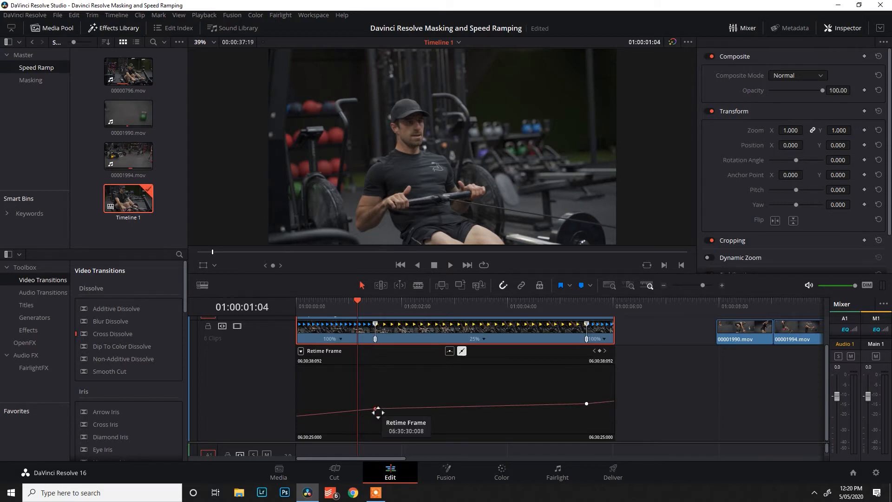
click(450, 352)
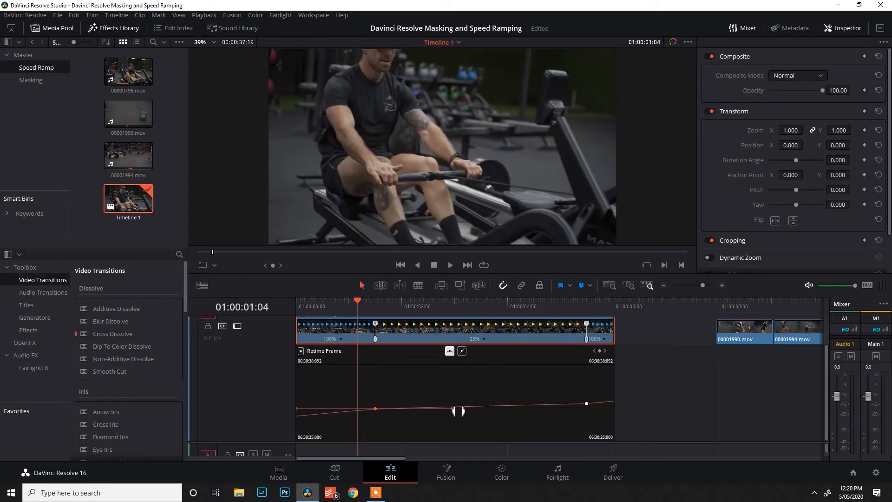
drag(432, 413, 404, 412)
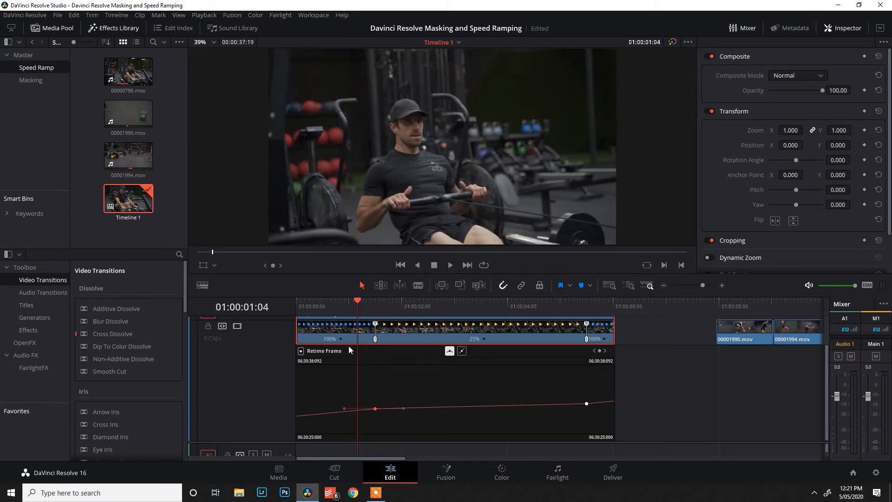
drag(407, 414, 401, 414)
Play the clip from 01:00:00:11 to check the smoothed ramp into slow motion
drag(355, 301, 349, 306)
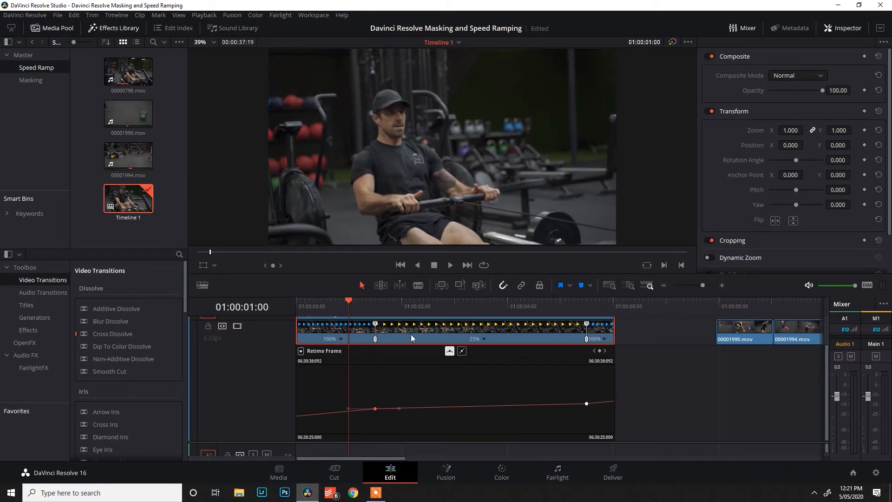
click(320, 309)
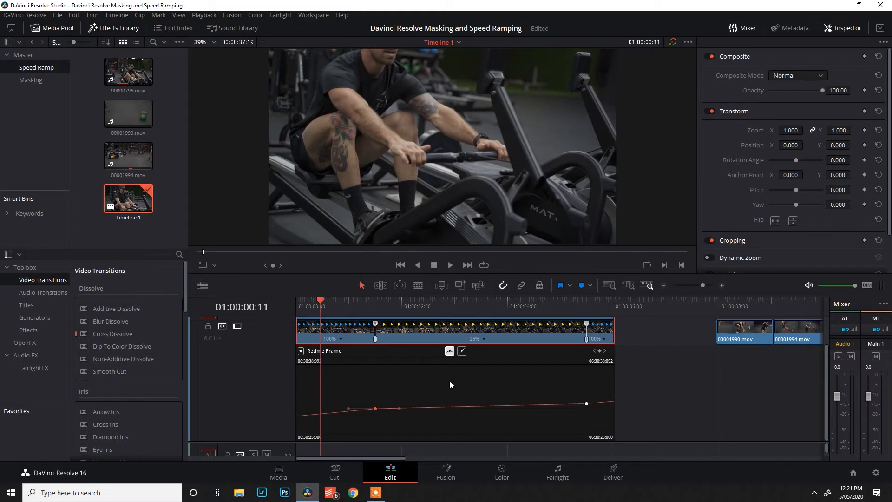
key(space)
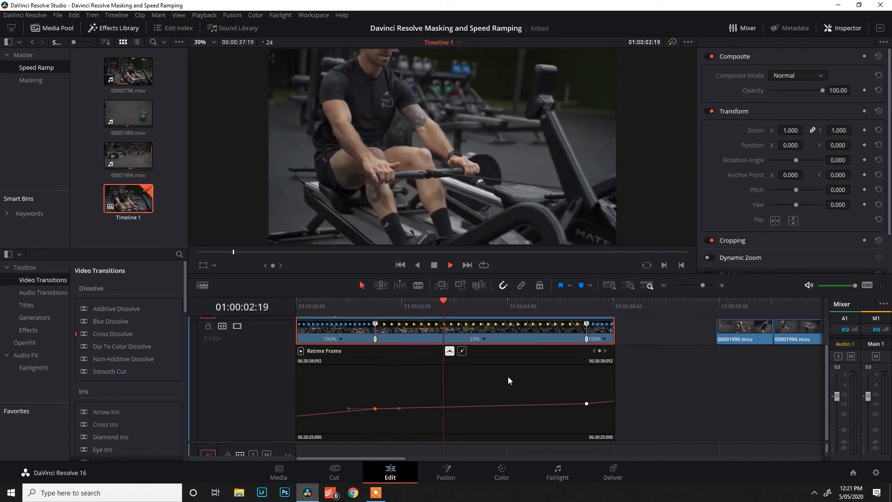
Convert the second speed point on the rowing clip's Retime Frame curve to a smooth Bezier point and shorten its handles
key(space)
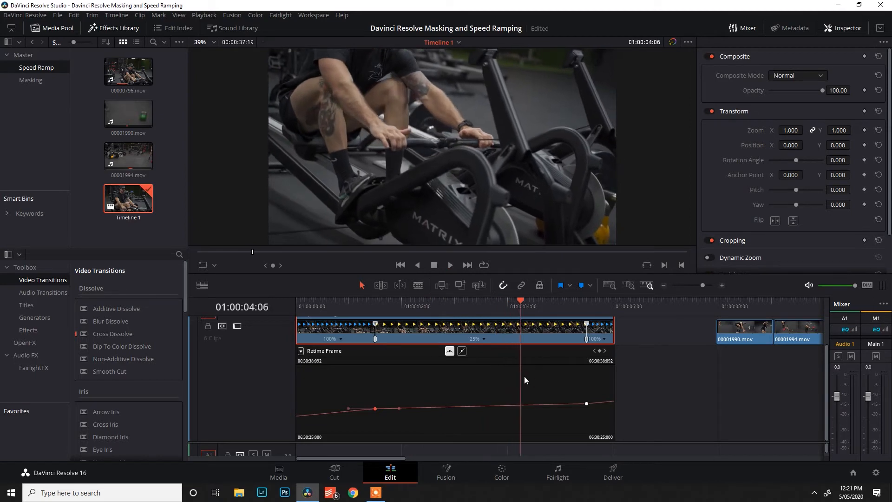
click(449, 354)
drag(536, 408, 572, 408)
Play back the end of the rowing clip repeatedly to check the smoothed ramp from 25% back to 100%
key(space)
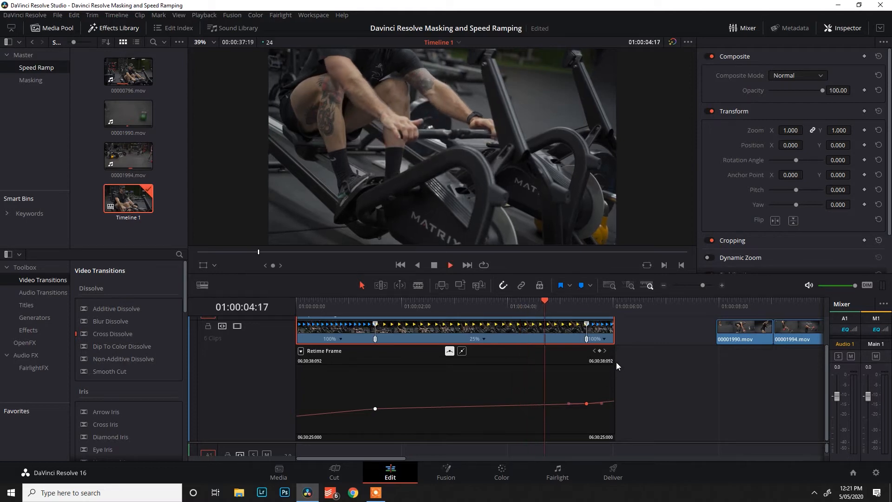
key(space)
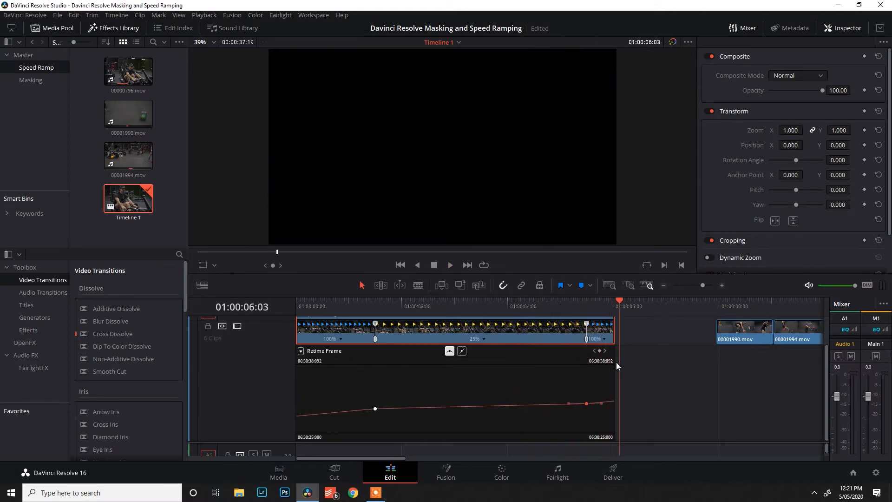
click(566, 308)
key(space)
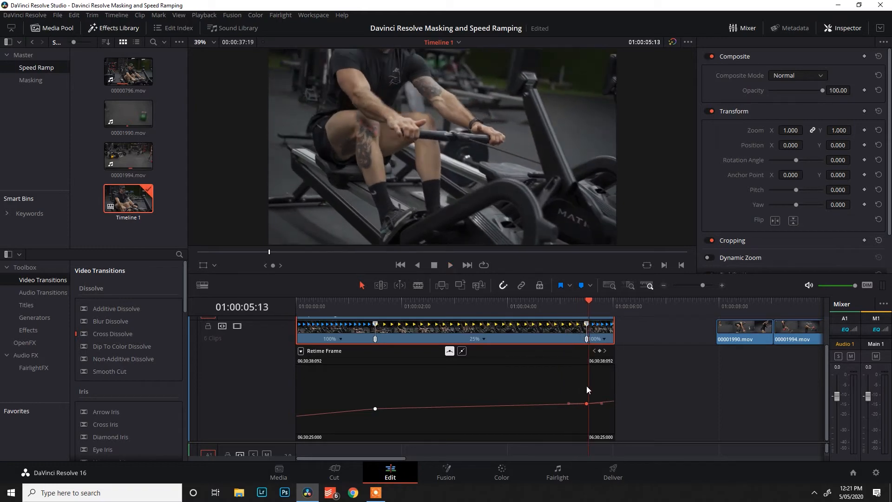
click(568, 313)
key(space)
Move clip 00001994.mov further along the timeline, bring 00001990.mov nearer to the rowing clip and show its retime controls
scroll(686, 342, down, 1)
click(655, 306)
drag(723, 339, 803, 337)
drag(658, 336, 590, 336)
click(572, 304)
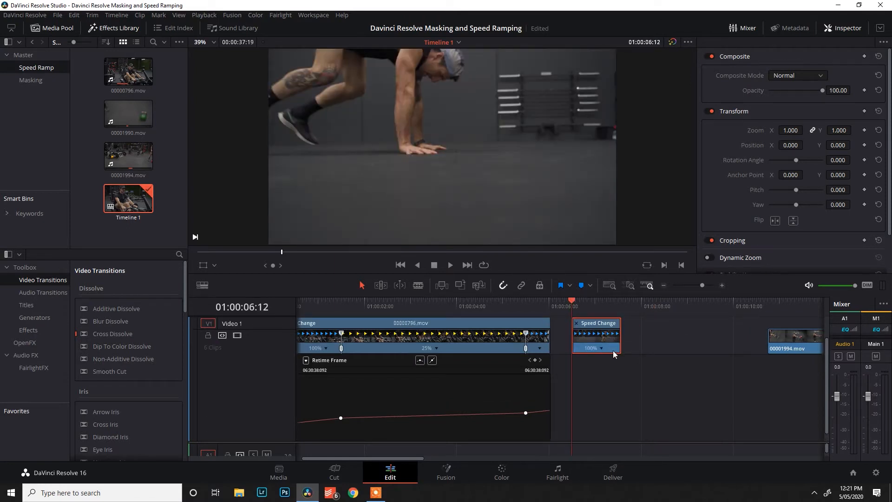
right_click(609, 337)
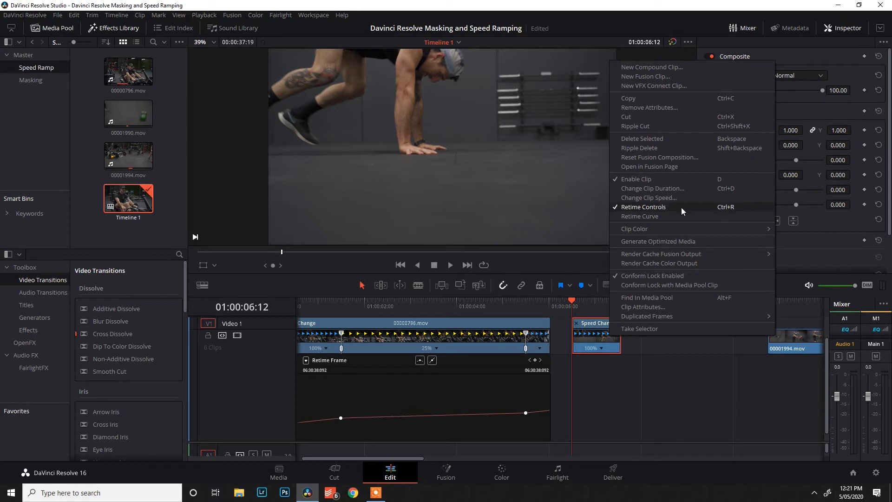
click(666, 353)
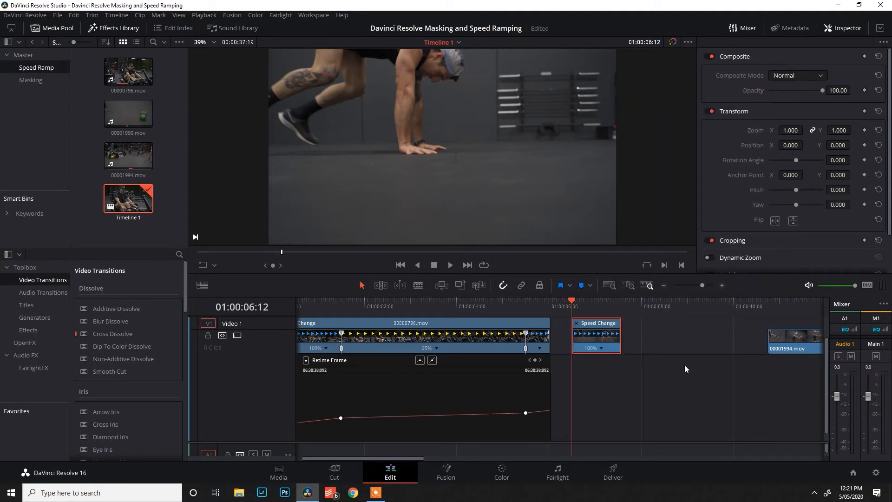
scroll(665, 361, up, 2)
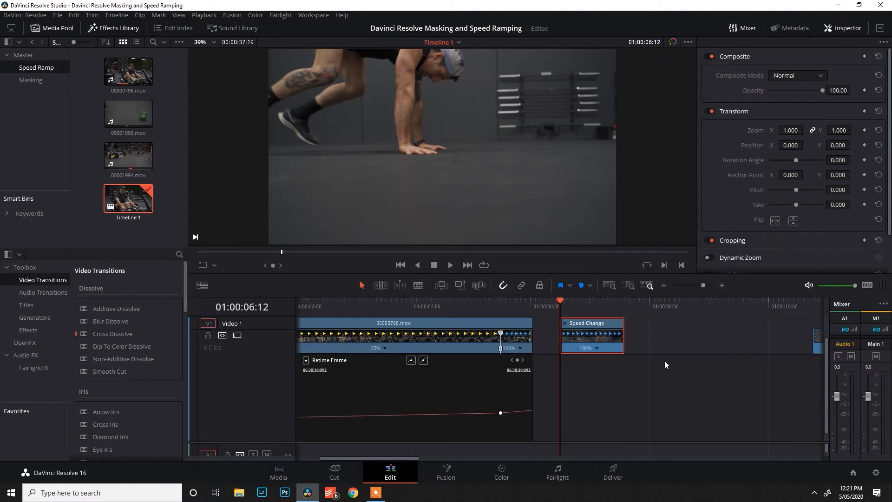
right_click(607, 333)
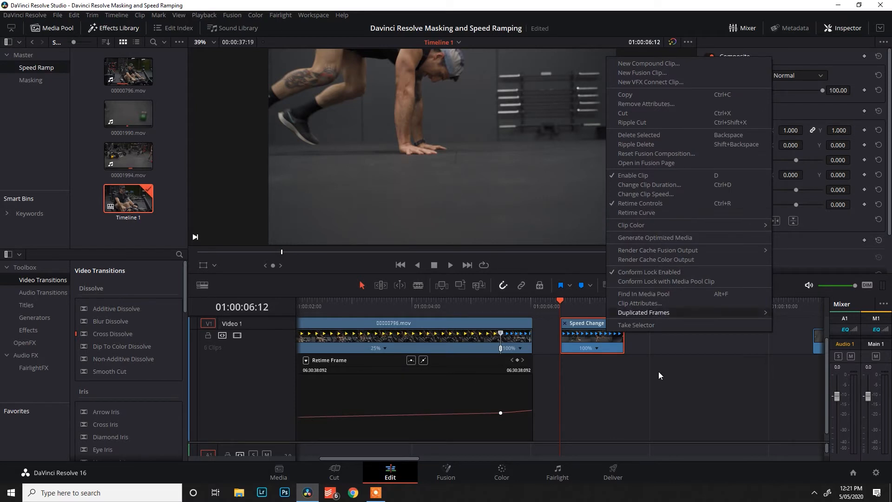
click(655, 441)
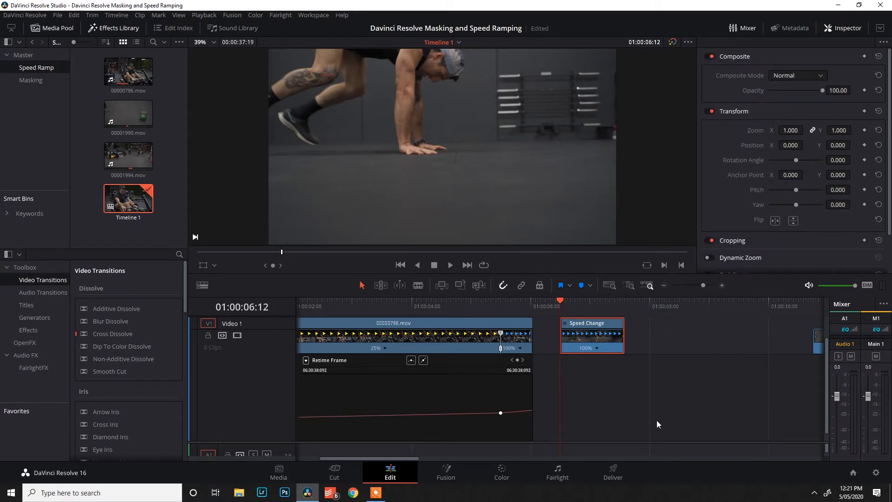
key(shift+c)
Look up the keyboard shortcut of the Retime Curve command in Keyboard Customization by searching all commands for "retime"
click(27, 15)
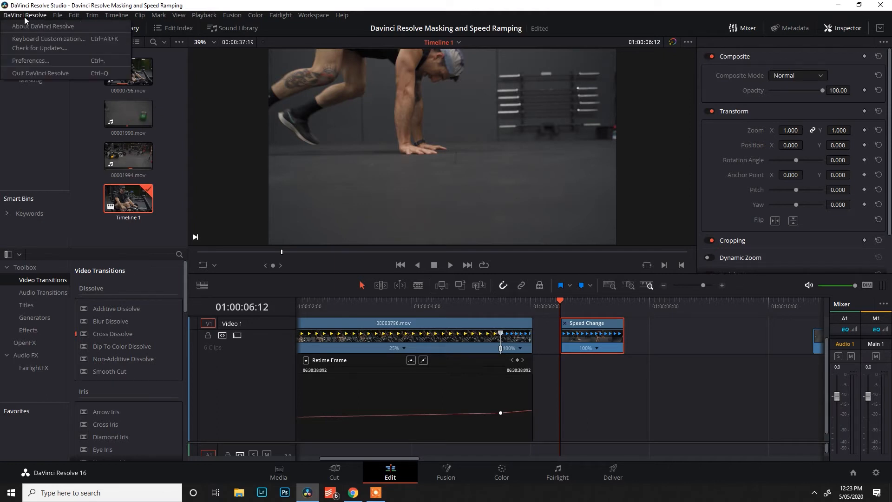
click(80, 38)
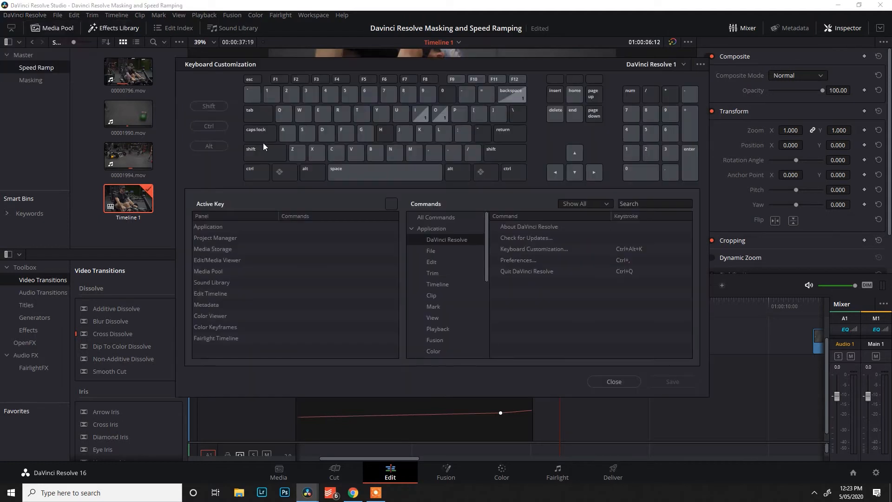
click(439, 218)
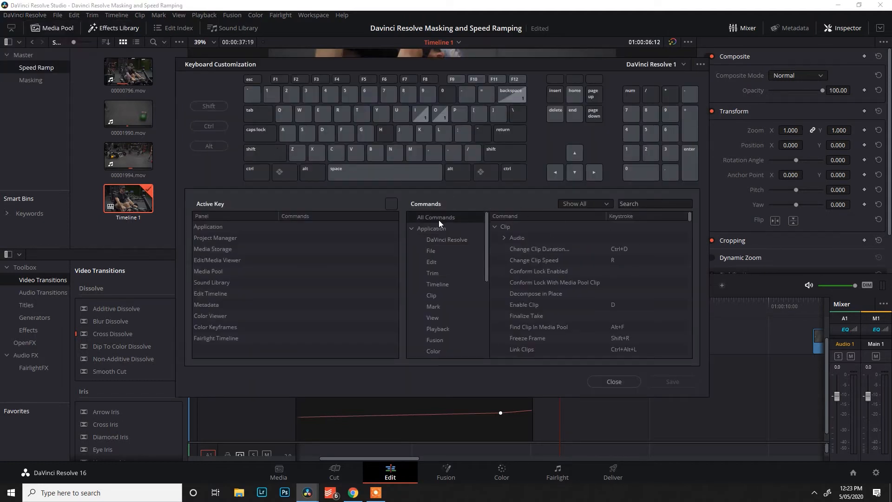
click(644, 208)
text(retime)
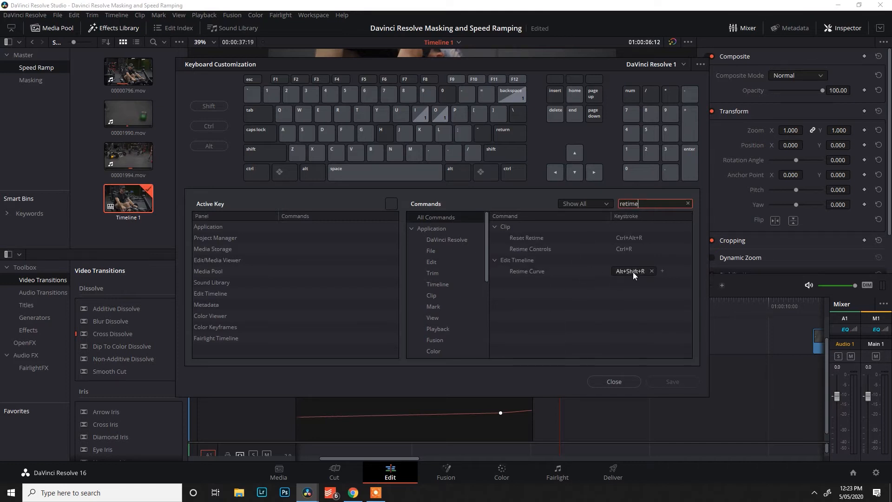
click(629, 381)
Show the Retime Curve for clip 00001990.mov and move the clip directly against the end of the rowing clip
key(shift+c)
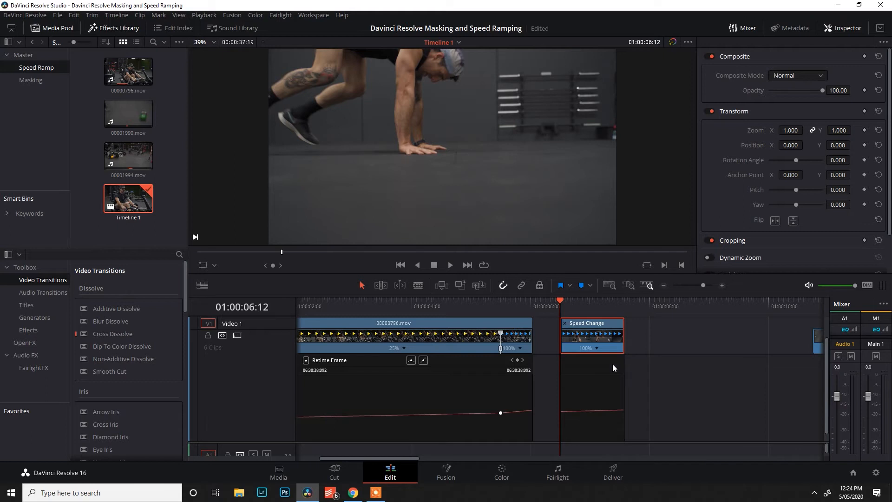
drag(591, 325, 566, 325)
Play across the cut between 00000796.mov and 00001990.mov several times to find where the second clip's ramp should start
click(514, 302)
key(space)
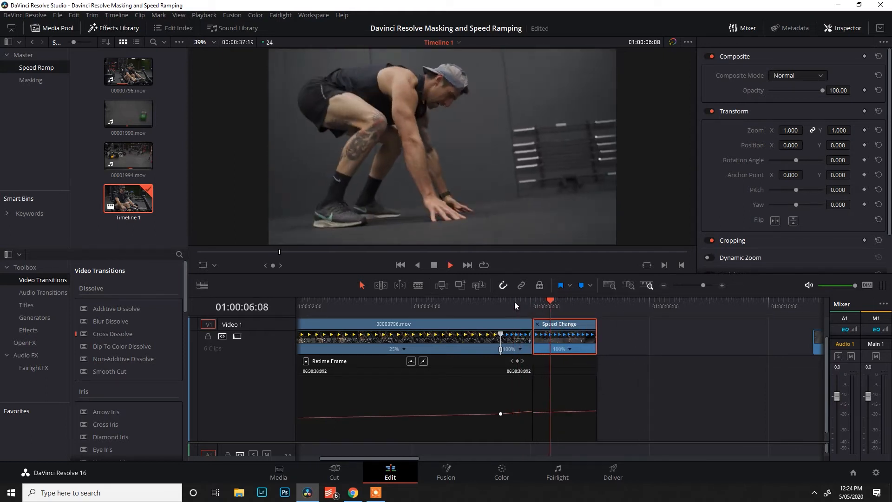
click(515, 302)
drag(515, 302, 520, 301)
key(space)
click(520, 301)
key(space)
click(496, 298)
key(space)
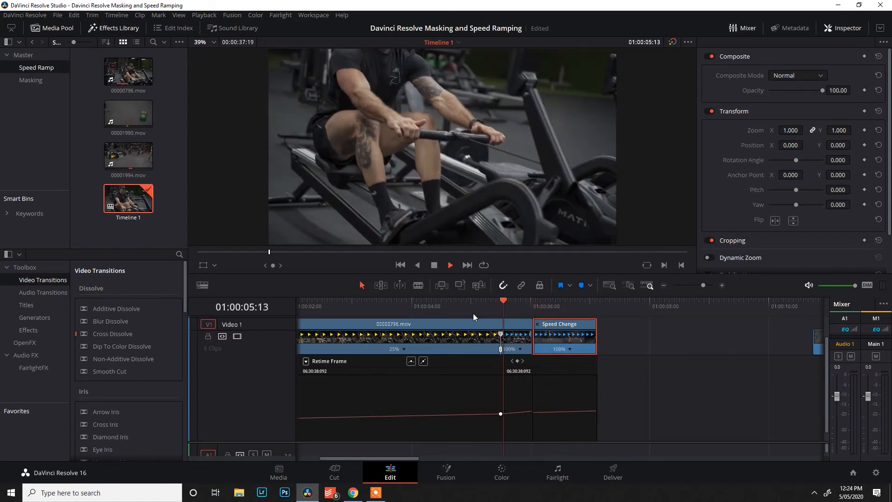
key(space)
click(512, 322)
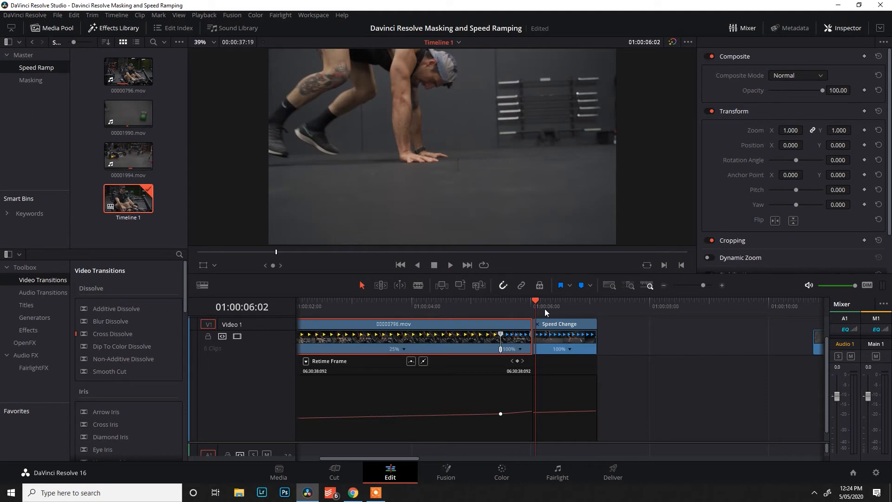
click(549, 324)
key(space)
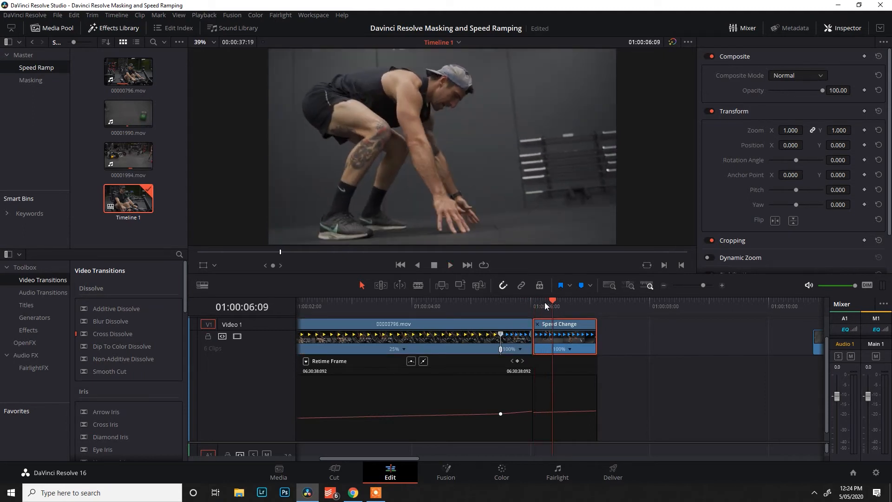
Add a speed point to clip 00001990.mov at 01:00:06:07 and speed up the segment before it
drag(545, 303, 548, 304)
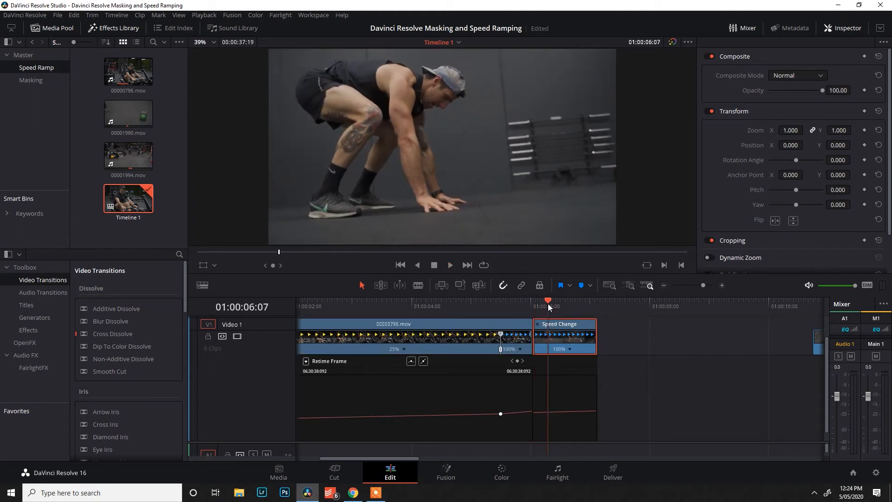
click(570, 348)
click(602, 364)
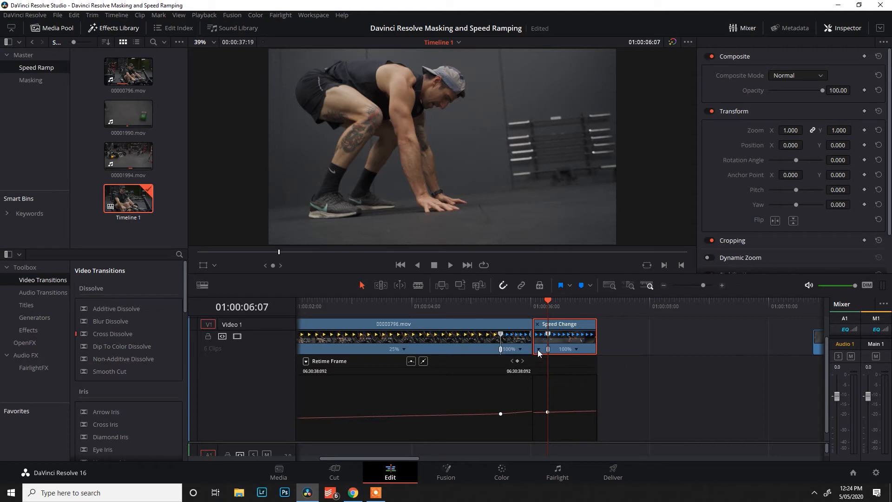
click(539, 349)
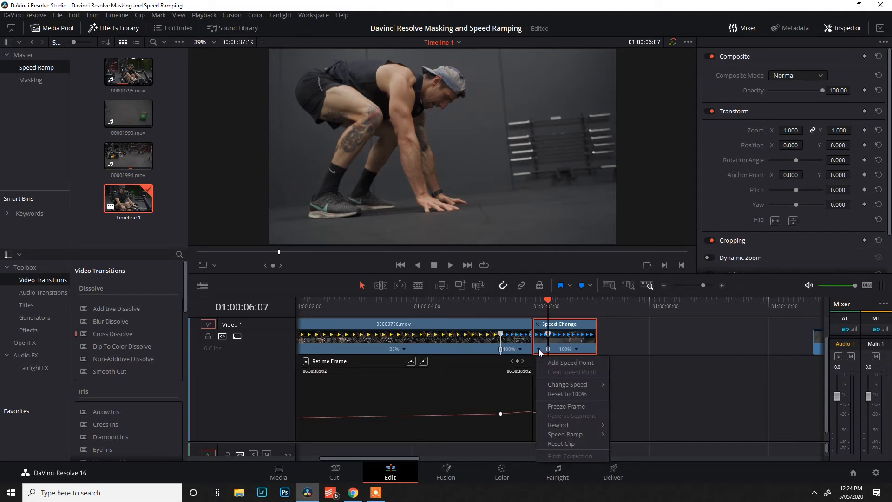
mouse_move(576, 384)
click(632, 440)
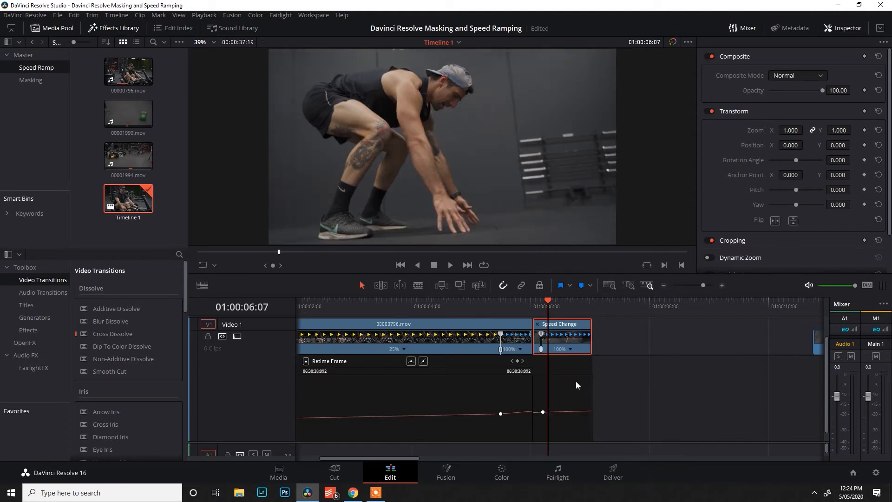
Play across the cut from 01:00:05:17 and add a second speed point to clip 00001990.mov at 01:00:06:16
click(512, 303)
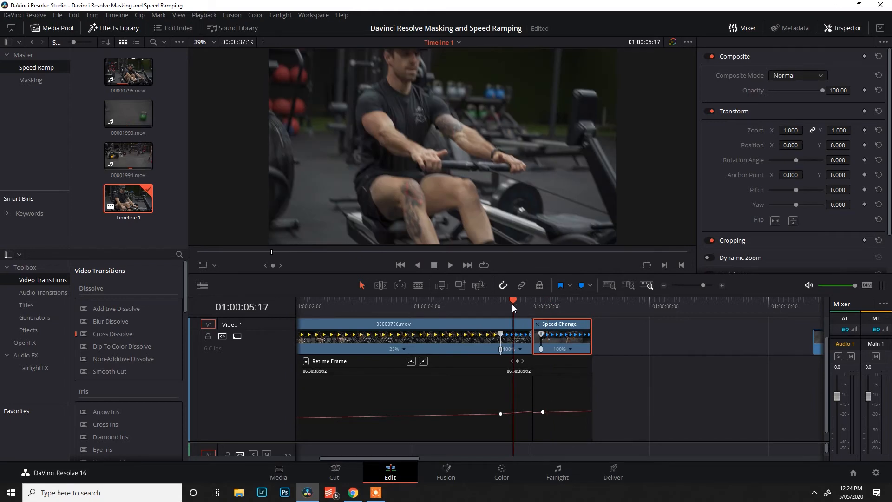
key(space)
click(512, 305)
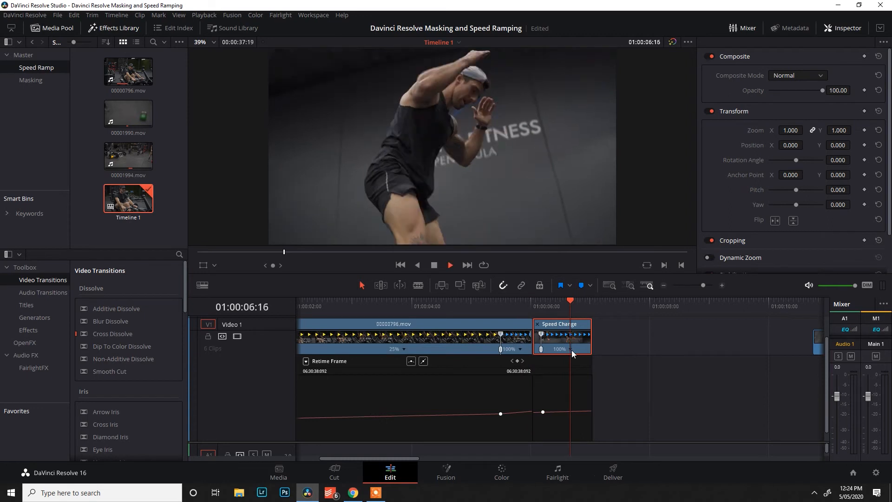
click(570, 305)
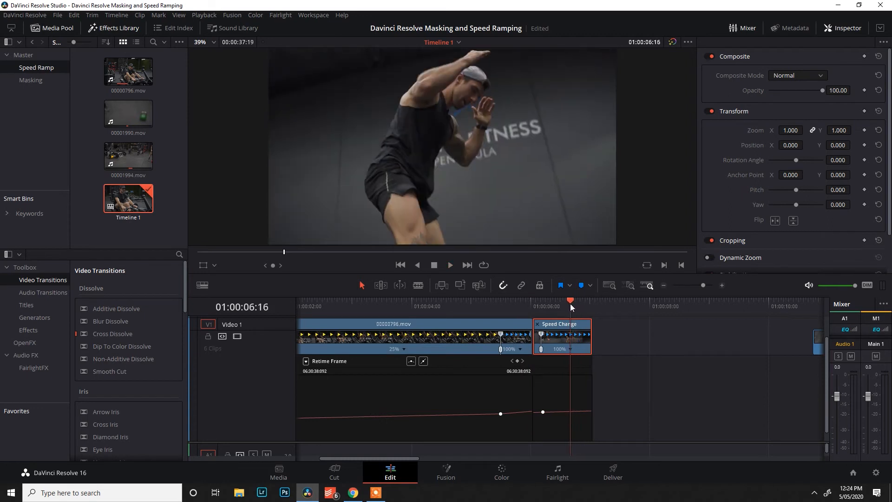
click(570, 349)
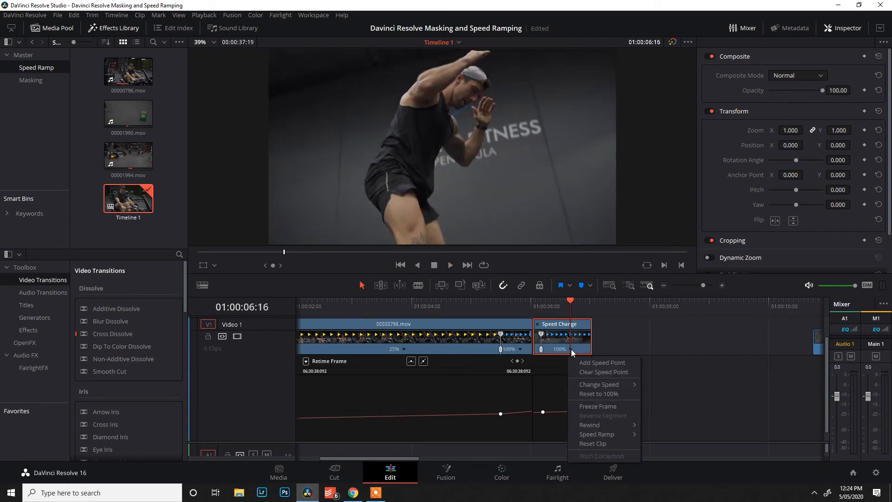
click(593, 363)
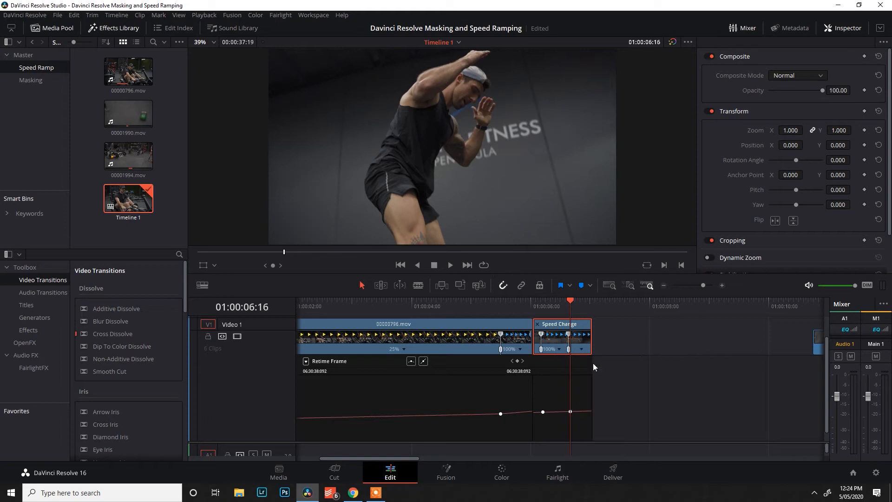
Set the speed of the segment between the two speed points of clip 00001990.mov to 25%
click(559, 349)
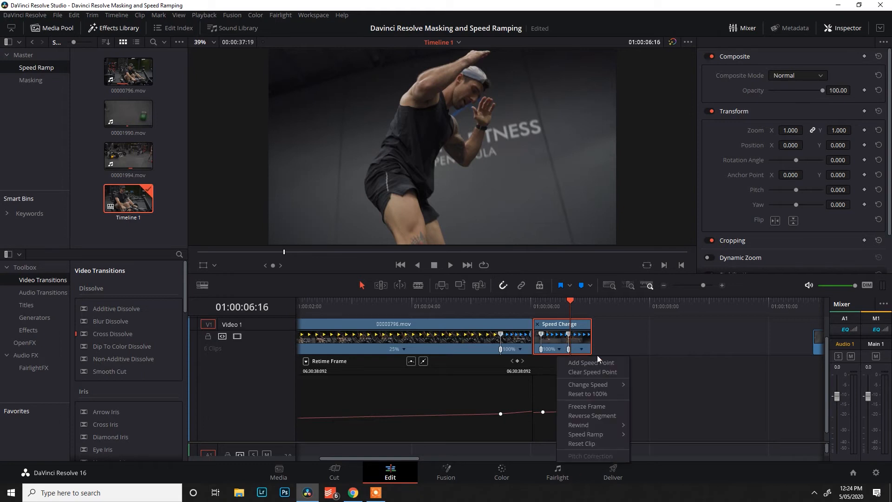
mouse_move(609, 385)
click(647, 396)
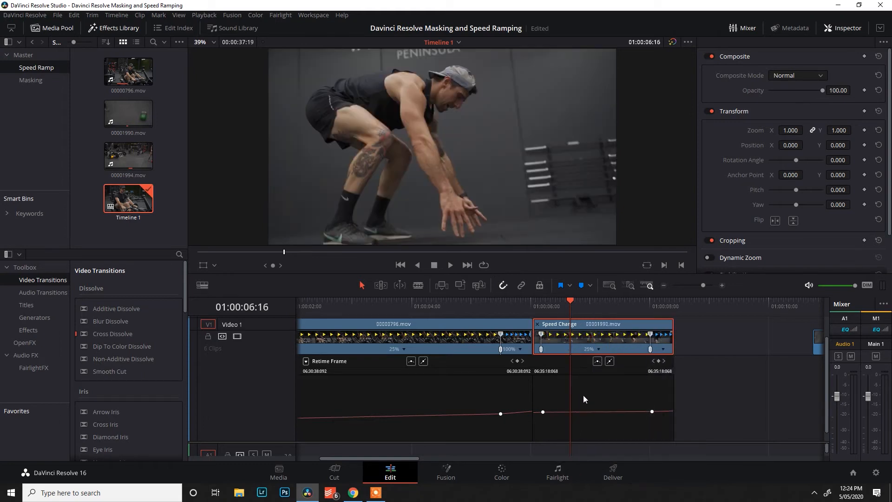
Convert both speed points on the Retime Frame curve of 00001990.mov to smooth Bezier points and play the clip from its start
click(542, 411)
click(597, 361)
click(654, 412)
click(534, 306)
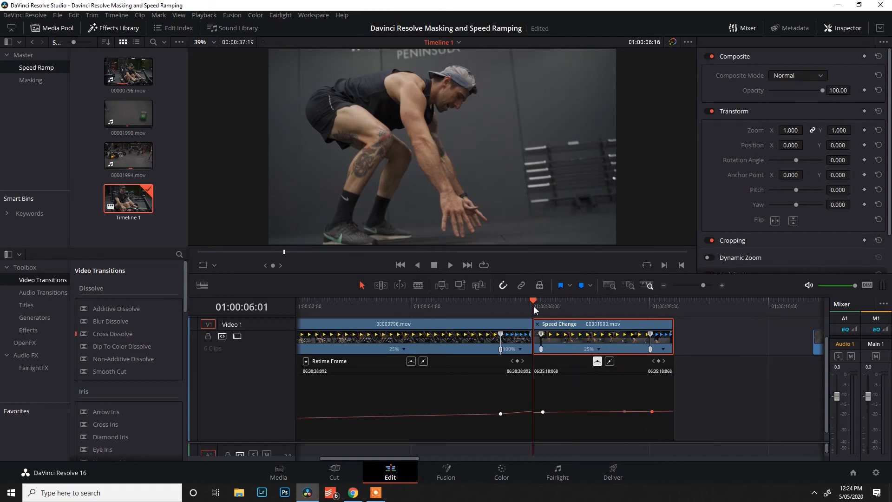
key(space)
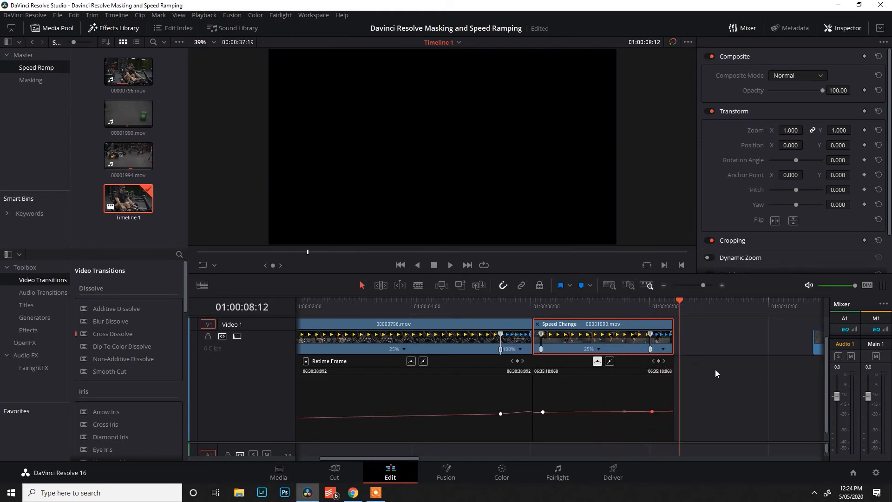
Move clip 00001994.mov closer to the end of 00001990.mov and show its retime controls and Retime Curve
scroll(717, 372, down, 1)
click(706, 309)
drag(694, 349, 626, 344)
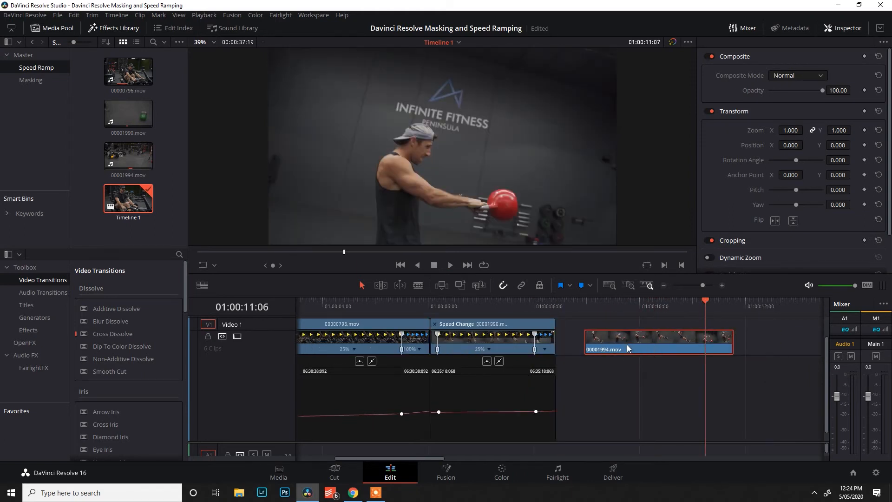
key(ctrl+r)
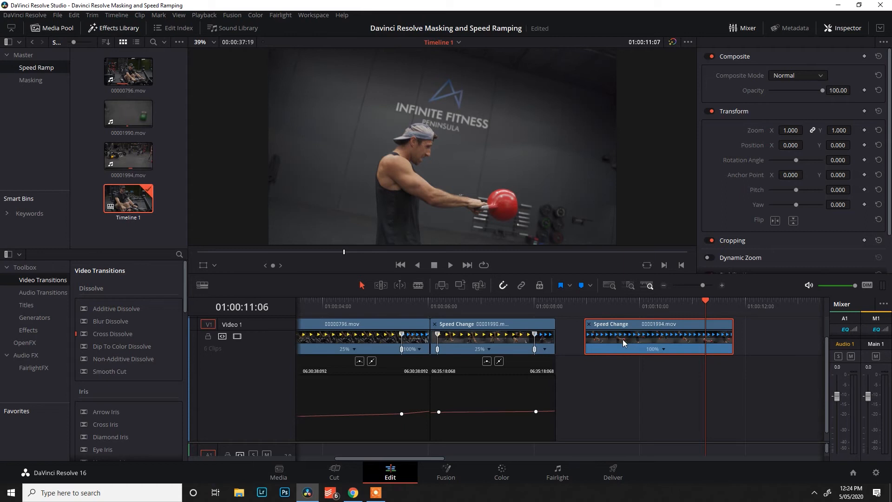
click(664, 350)
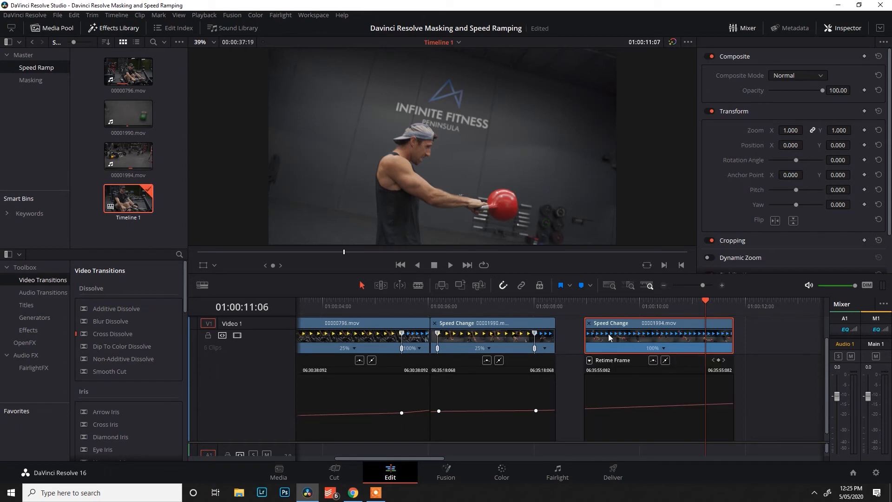
Add a speed point to clip 00001994.mov at 01:00:09:08
click(594, 310)
drag(593, 300, 604, 300)
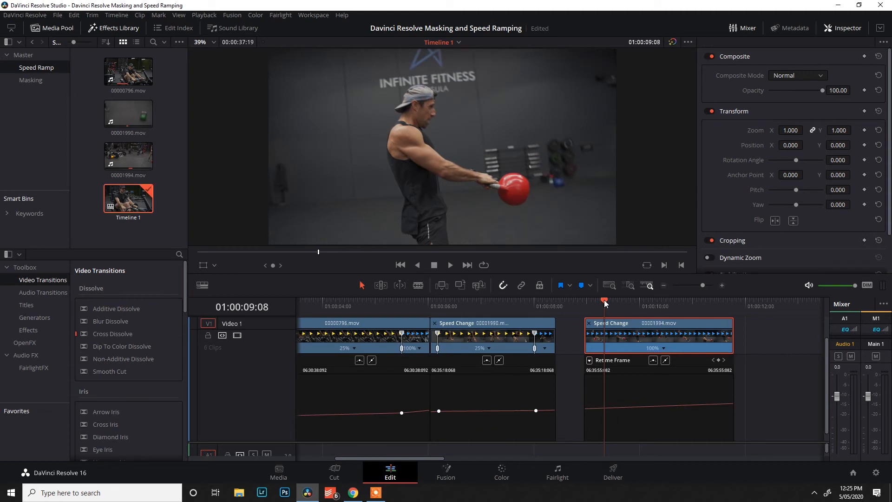
click(662, 348)
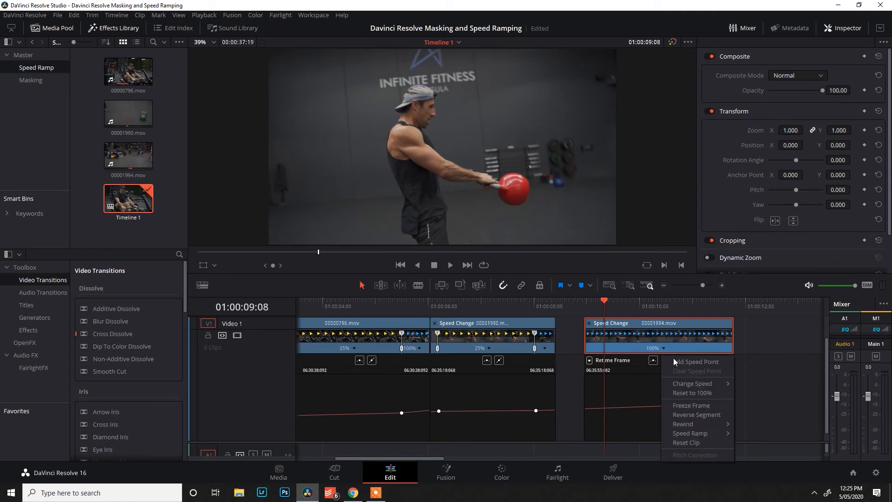
click(696, 363)
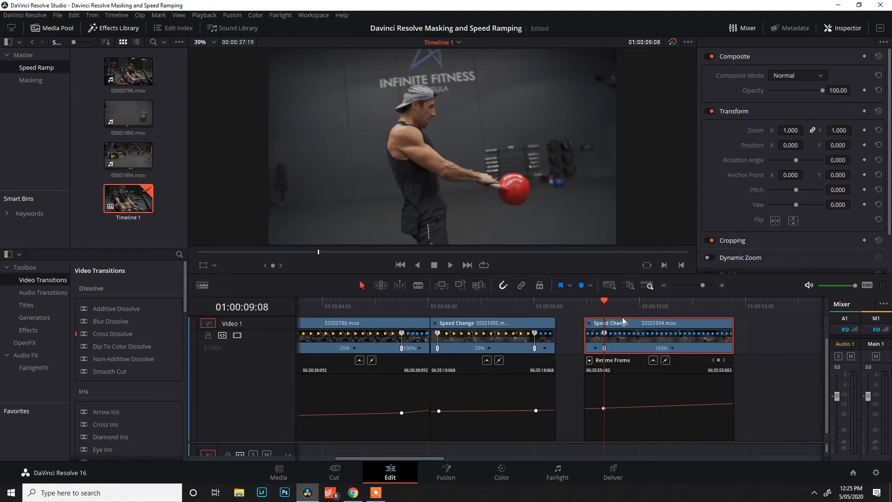
Add a second speed point to clip 00001994.mov at 01:00:09:21
drag(605, 301, 632, 303)
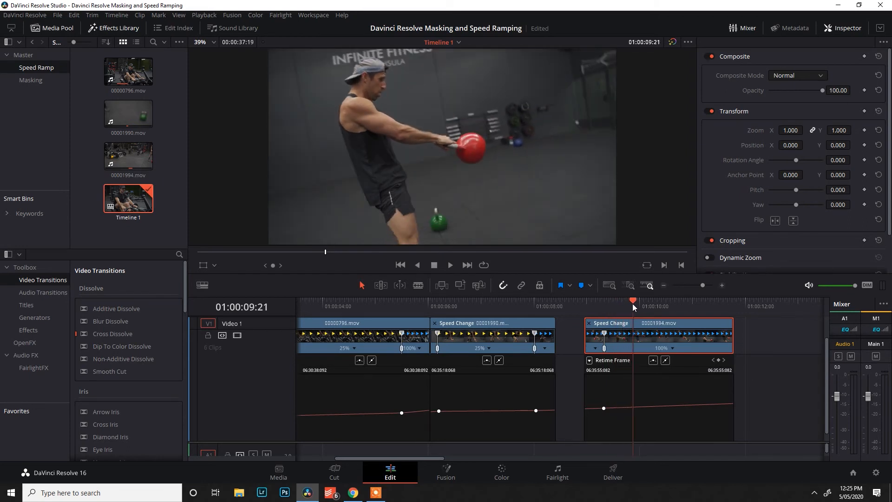
click(672, 349)
mouse_move(704, 383)
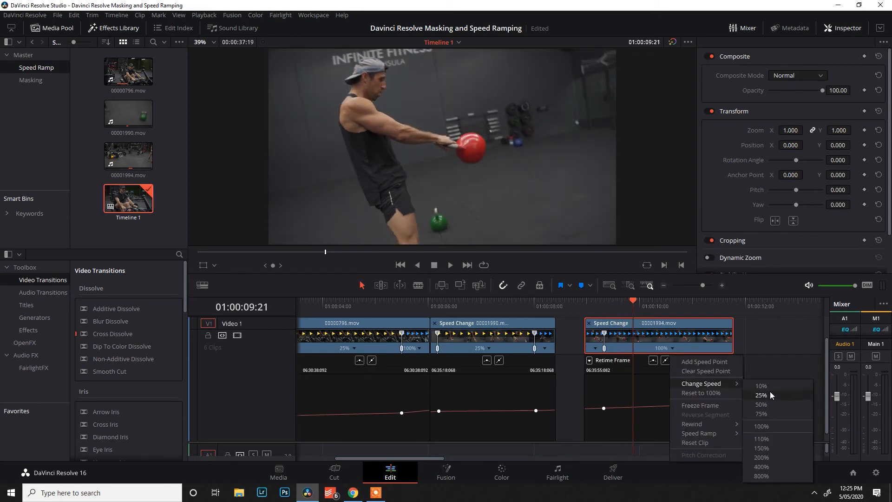
click(772, 394)
Set the speed of the segment between the two speed points of clip 00001994.mov to 25%
click(611, 301)
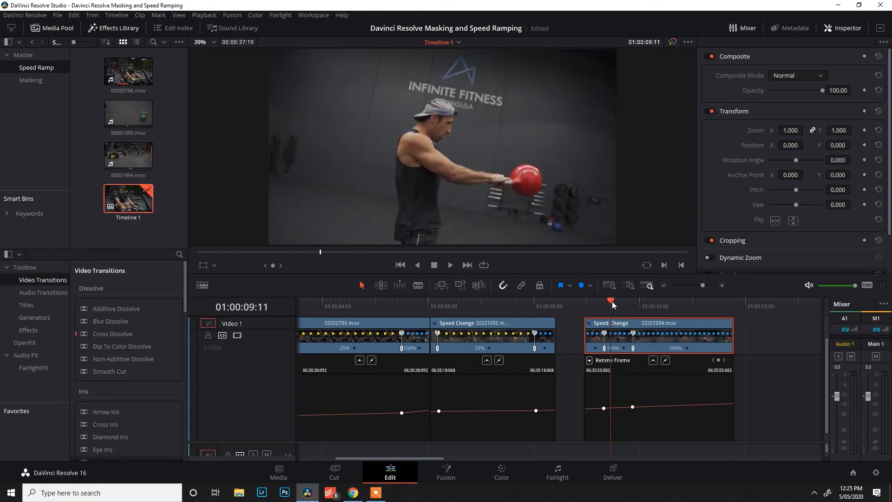
click(624, 348)
mouse_move(660, 384)
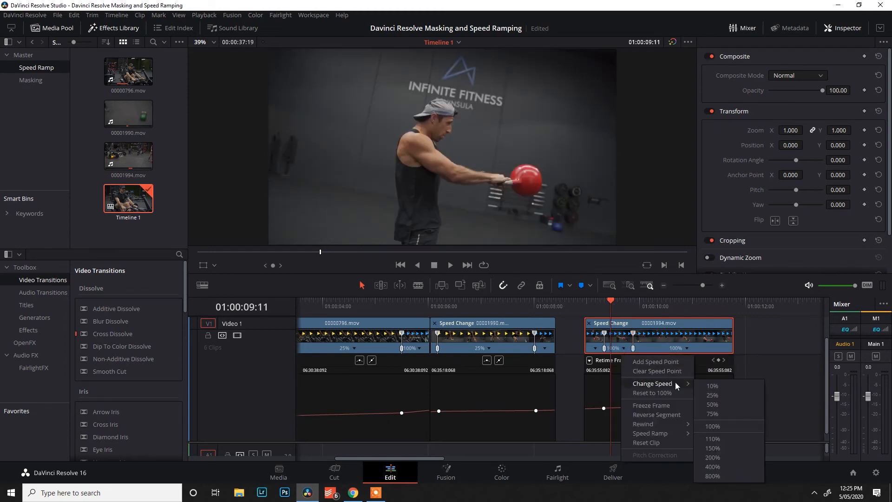
click(724, 397)
Convert both speed points on the Retime Frame curve of 00001994.mov to smooth Bezier points
click(599, 306)
click(606, 408)
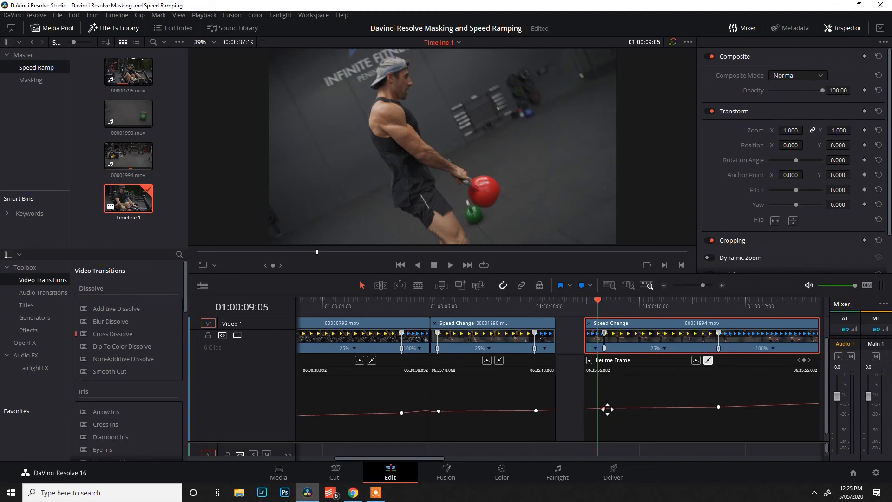
click(695, 360)
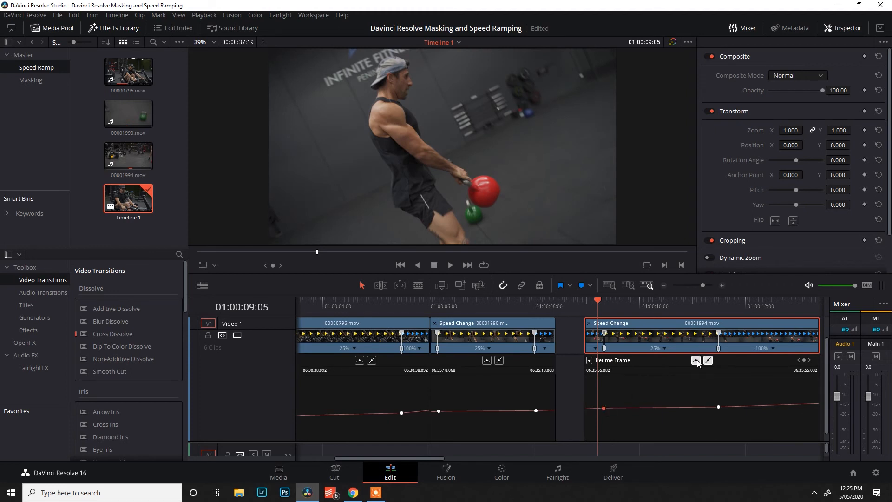
click(719, 407)
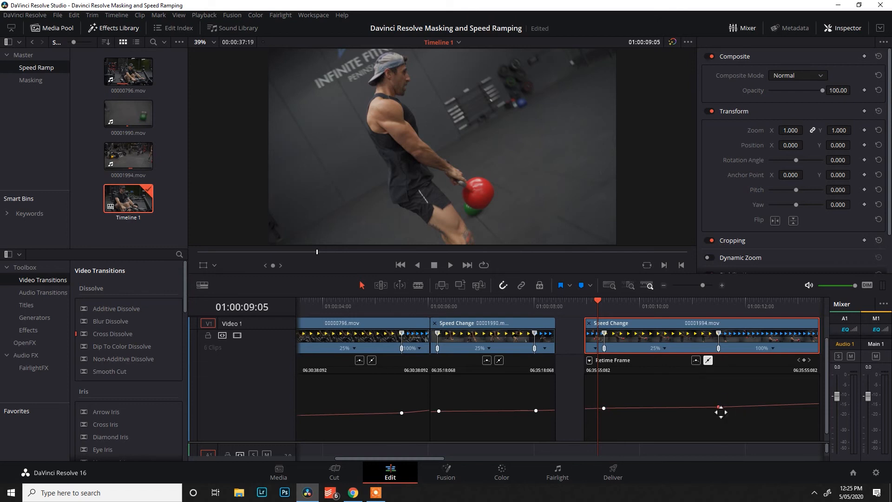
click(695, 360)
Butt clip 00001994.mov against the end of 00001990.mov and move the group of three unretimed clips closer to the ramped sequence
drag(625, 324, 602, 323)
drag(553, 306, 300, 298)
scroll(427, 316, down, 2)
scroll(427, 317, down, 2)
drag(359, 299, 297, 302)
scroll(605, 369, down, 5)
scroll(565, 351, up, 2)
drag(681, 341, 413, 353)
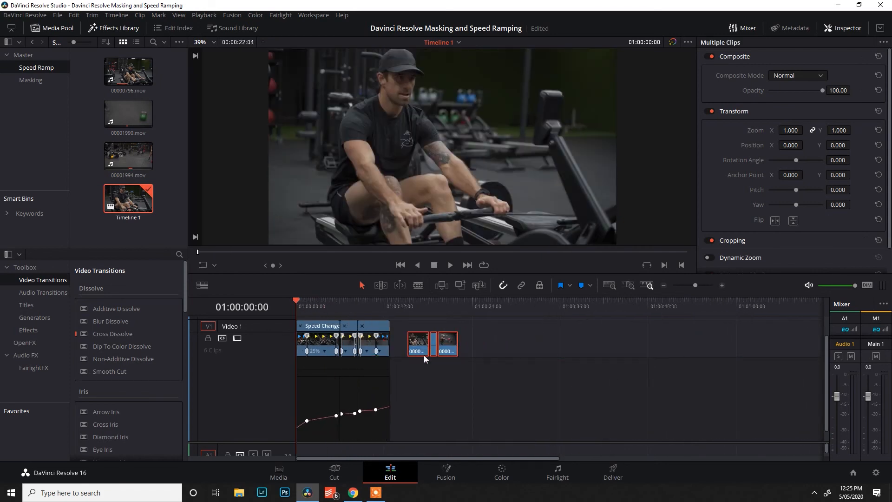
Play the speed-ramped sequence from its start, and play the three unretimed clips for comparison
scroll(448, 355, up, 3)
drag(596, 309, 296, 308)
click(594, 384)
key(space)
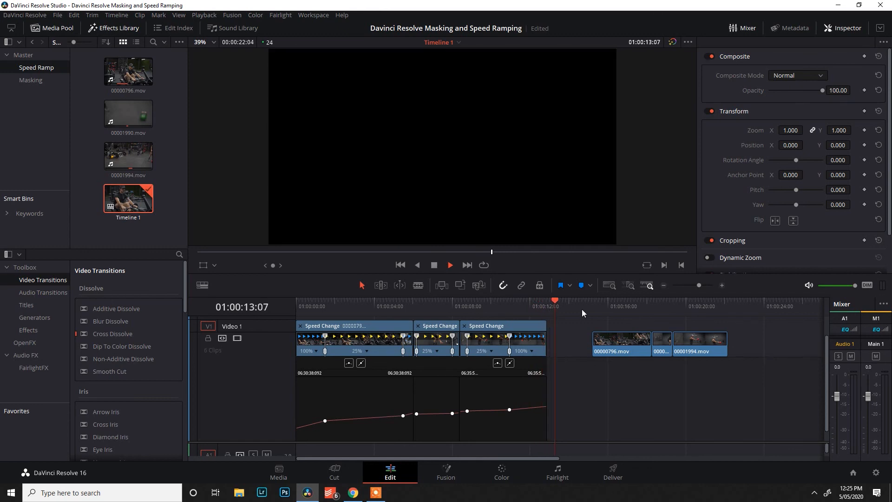
click(592, 305)
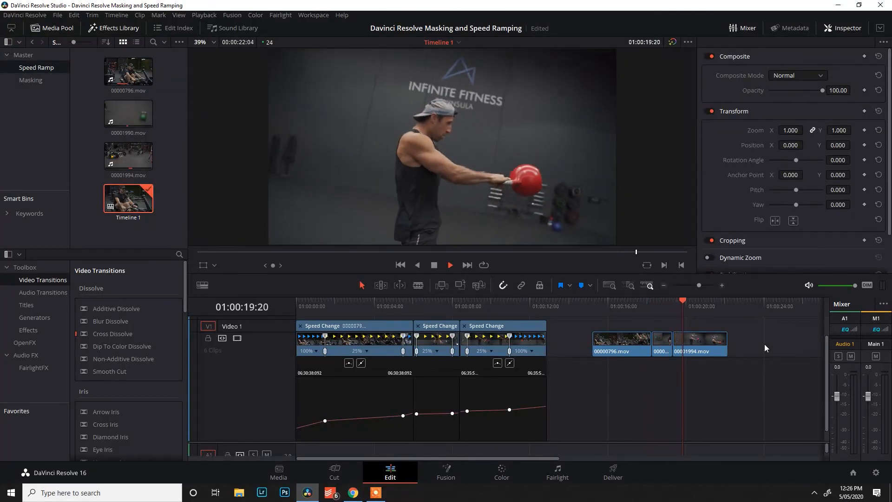
key(space)
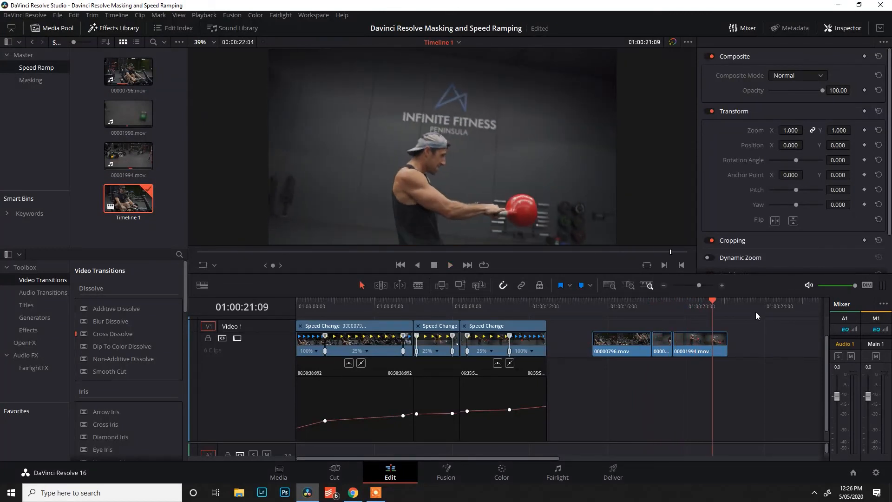
Replay the ramped clips from 01:00:06:12 into 00001994.mov and return the playhead to 01:00:03:21 in the first clip
click(423, 302)
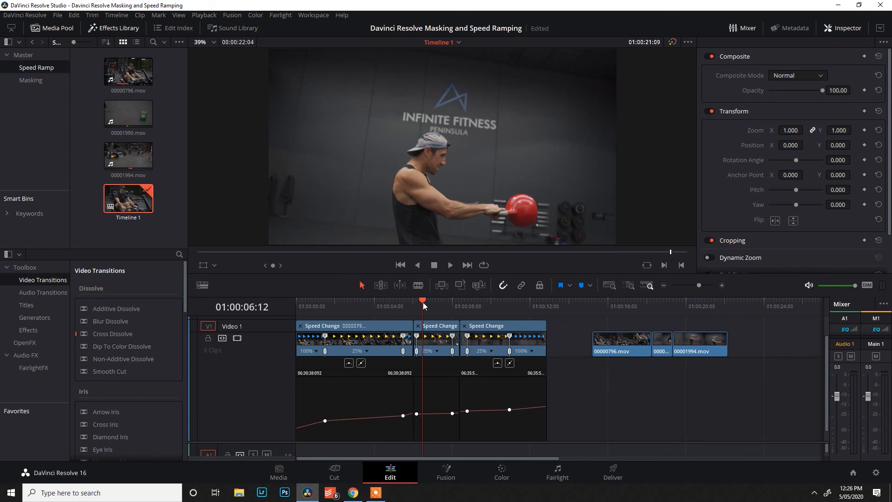
key(space)
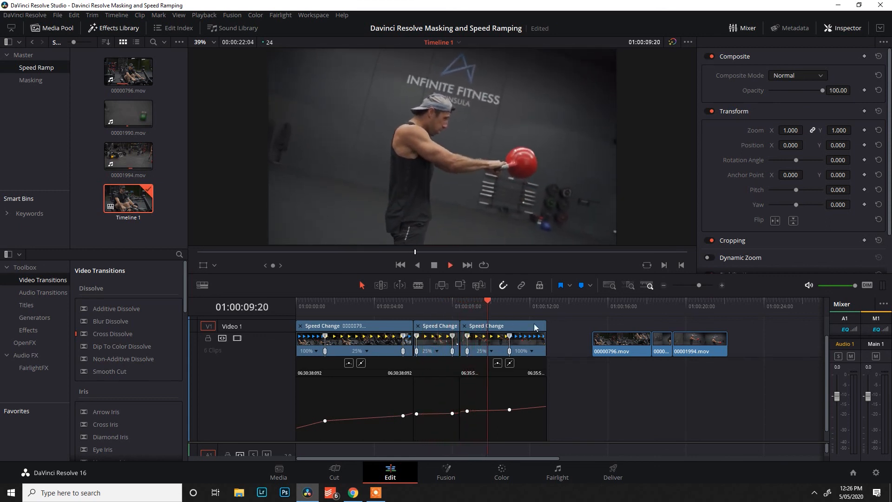
key(space)
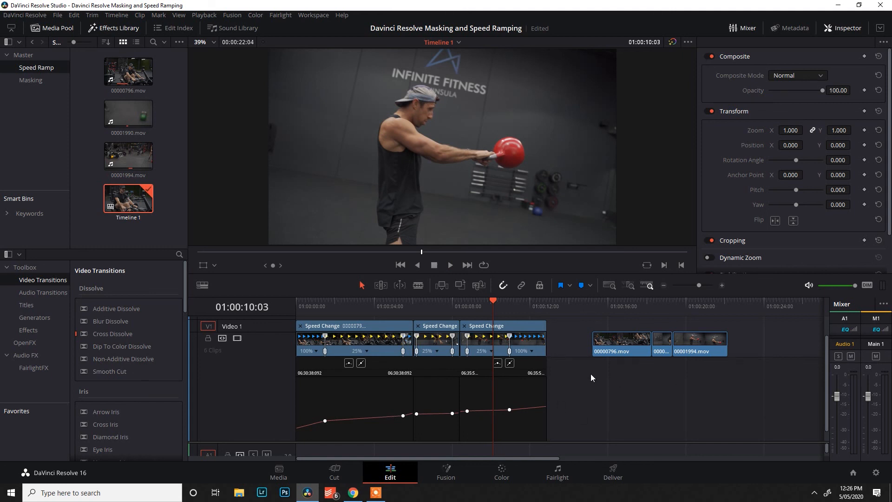
scroll(588, 375, down, 5)
scroll(461, 376, up, 5)
click(373, 311)
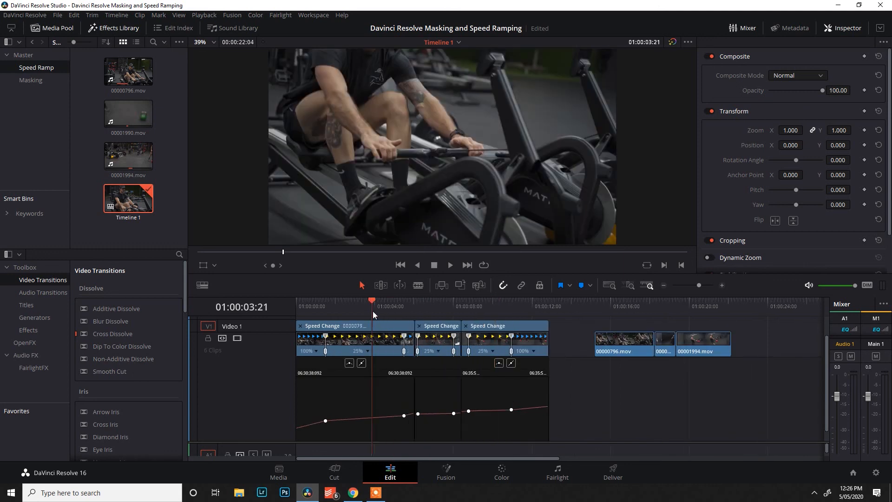